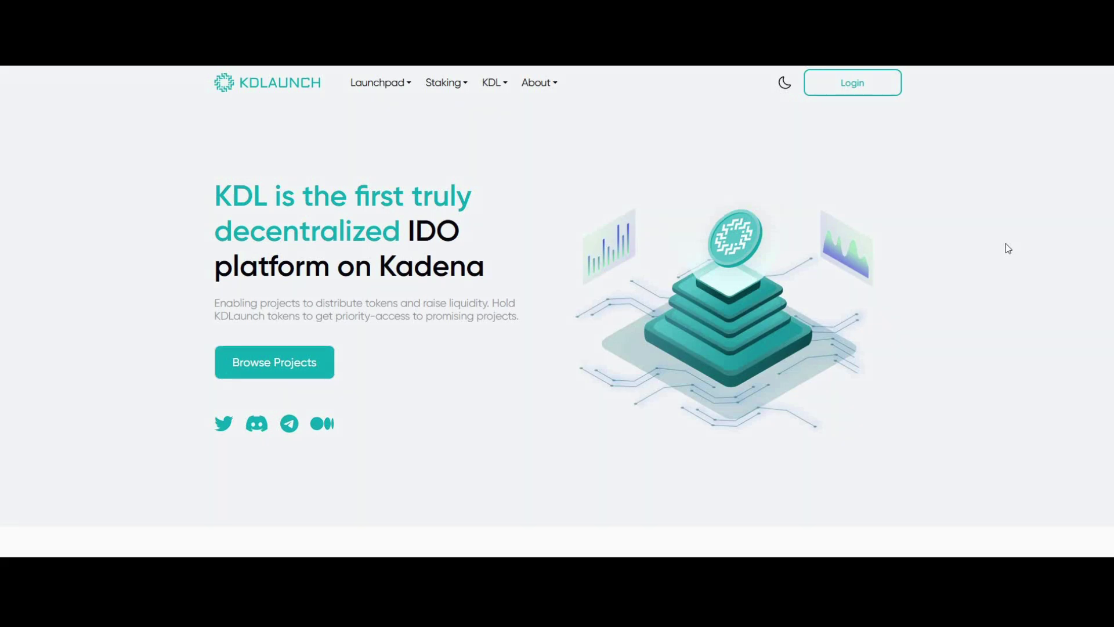
click(852, 87)
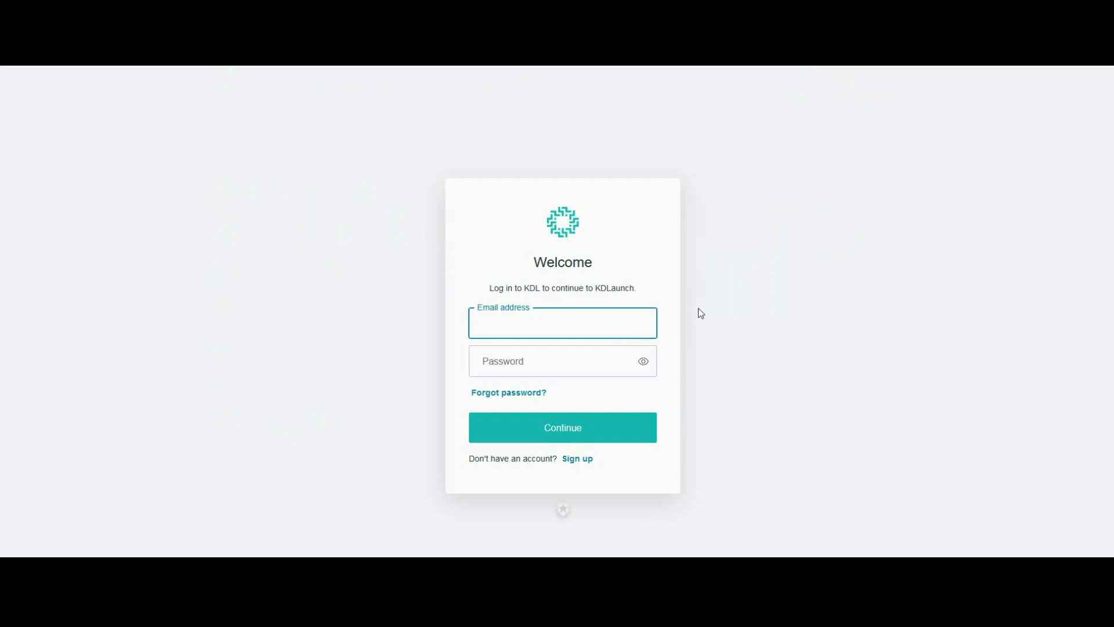
click(577, 464)
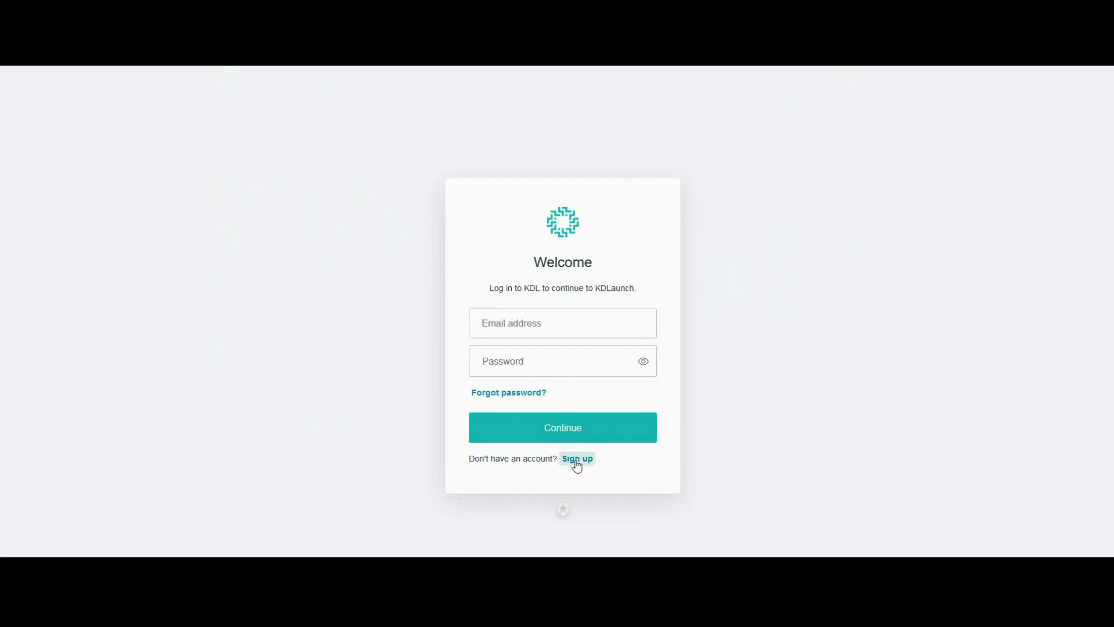
click(530, 333)
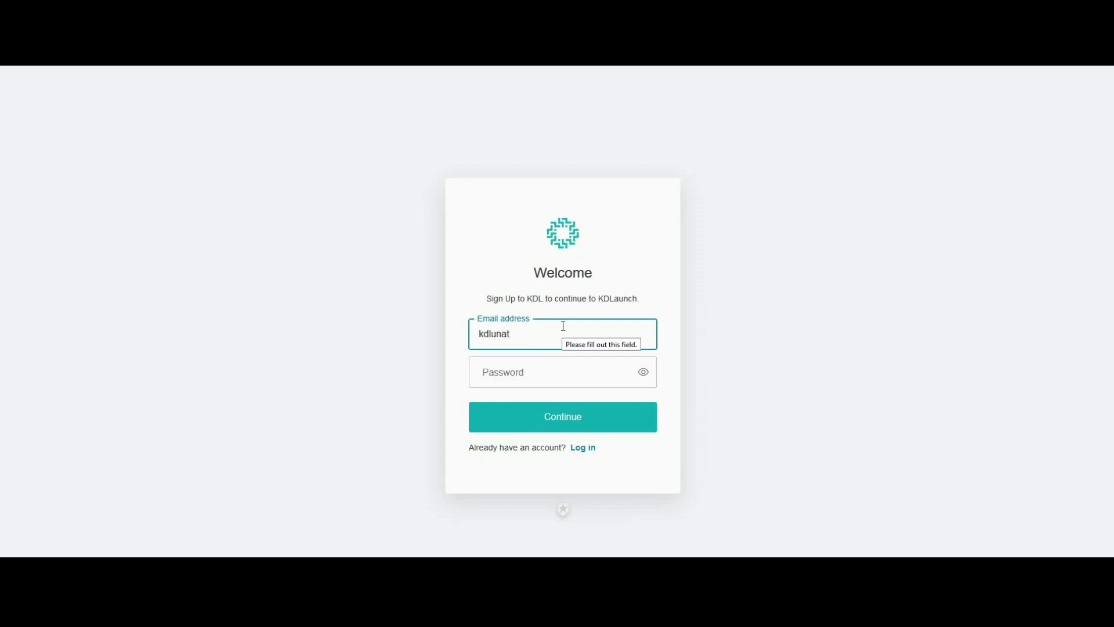
click(540, 375)
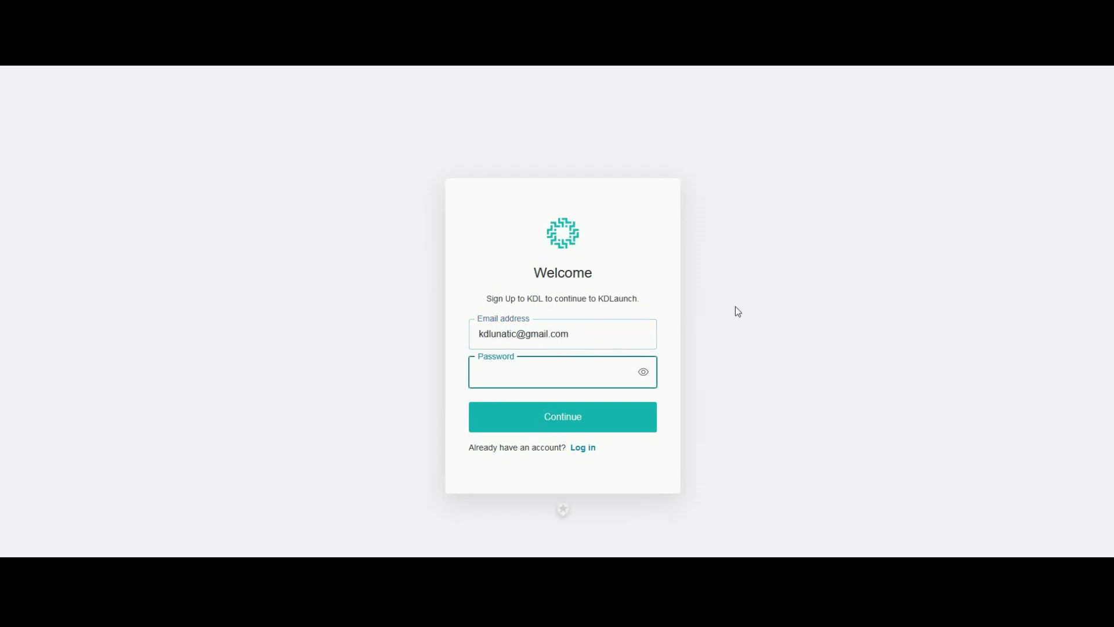
text(••••••••••)
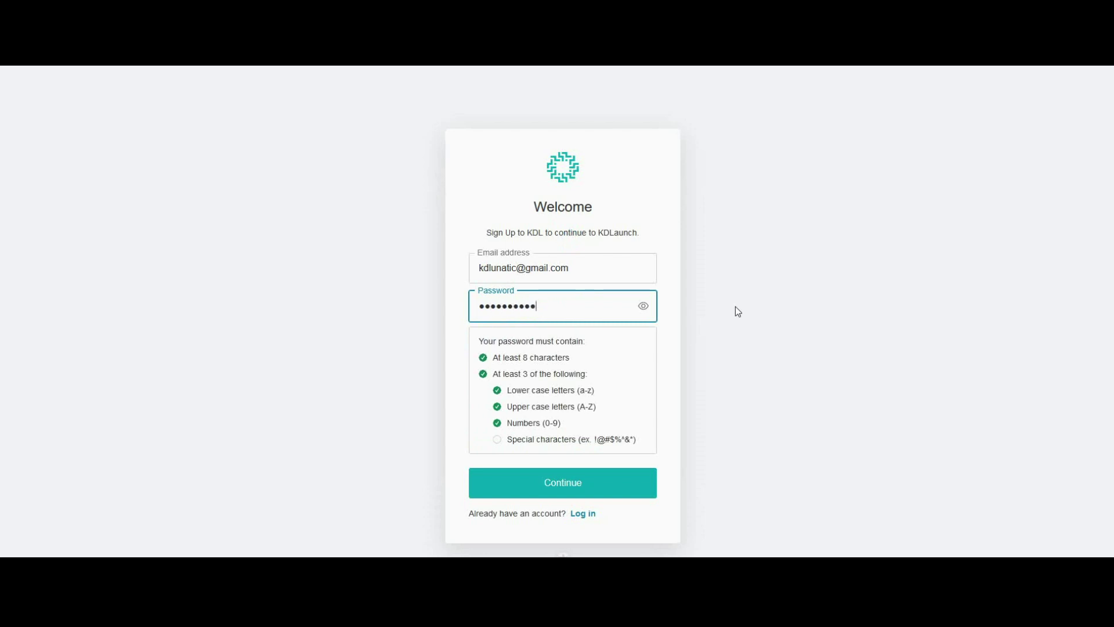
click(578, 485)
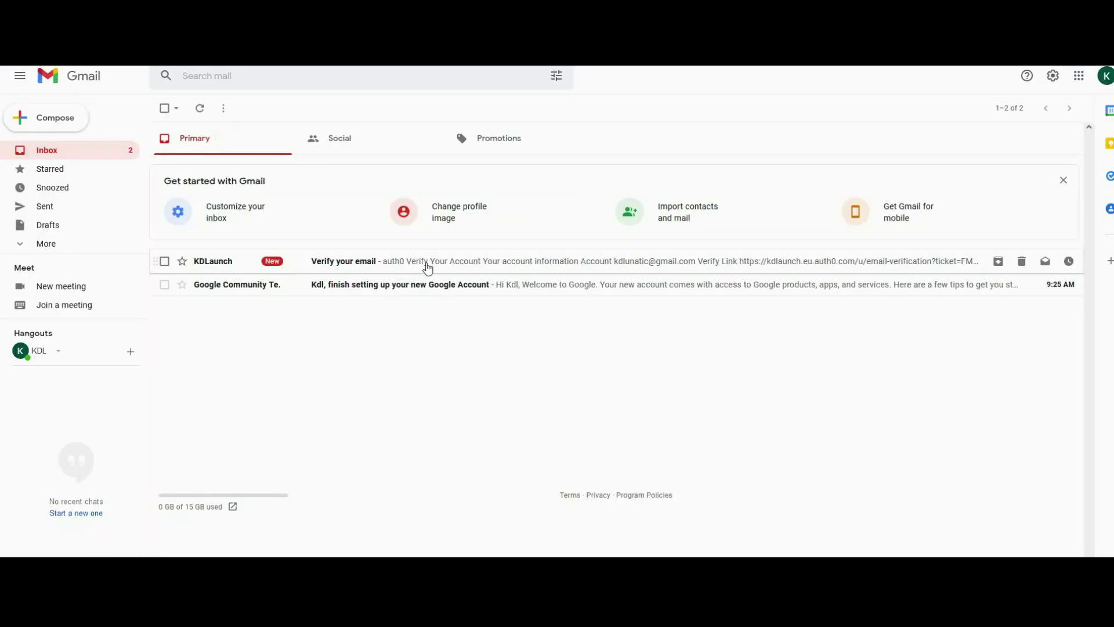
Open KDLaunch's 'Verify your email' message in Gmail and follow its VERIFY YOUR ACCOUNT link
click(428, 268)
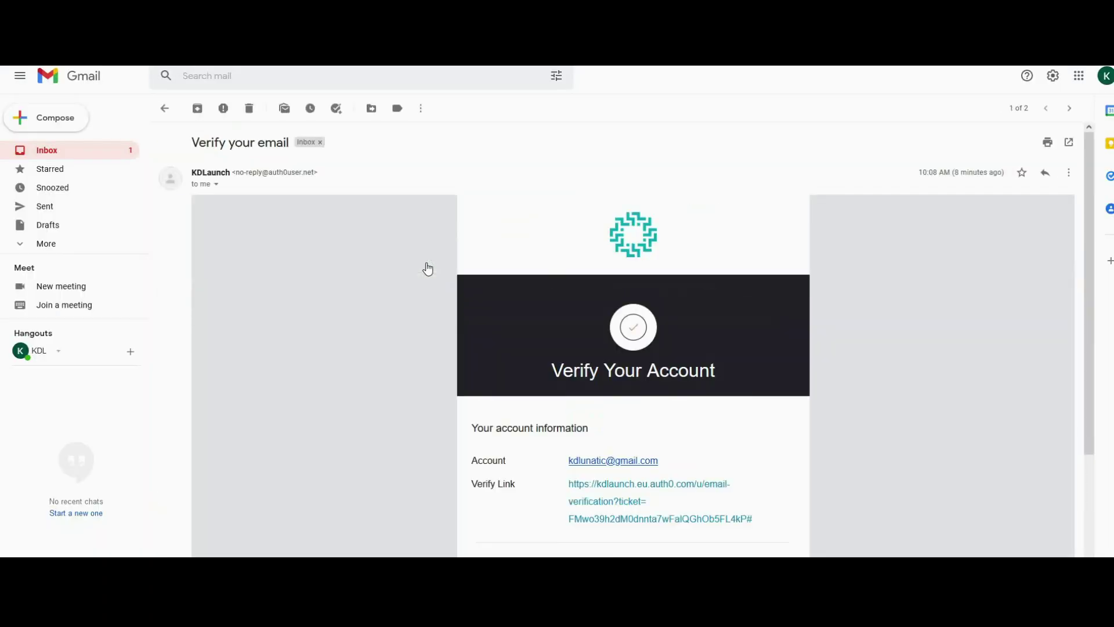
scroll(841, 325, down, 2)
scroll(846, 326, down, 2)
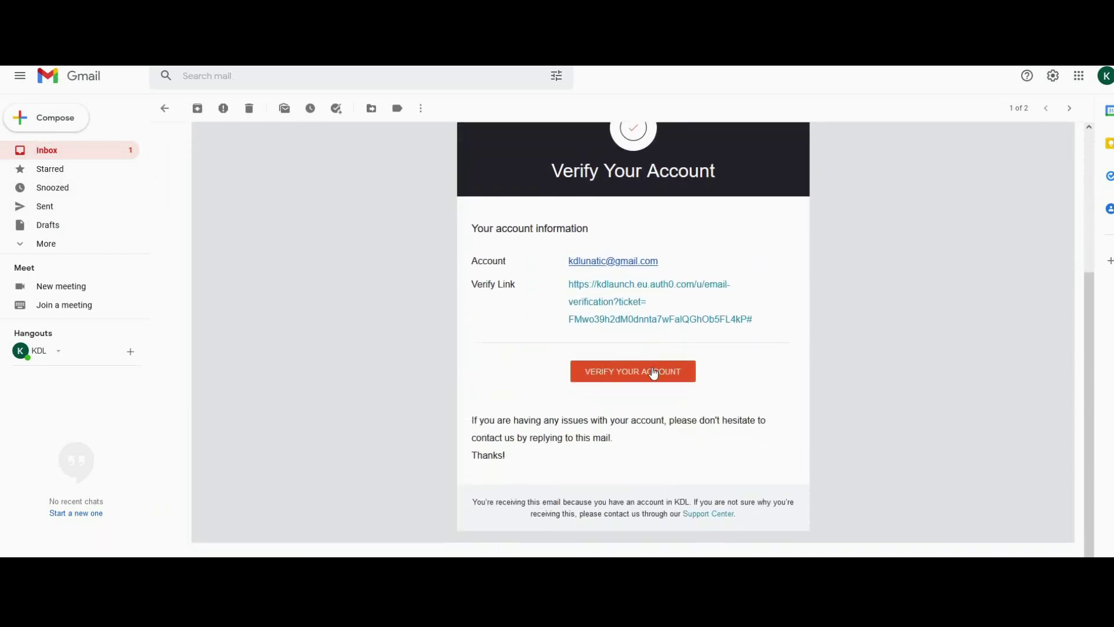
click(620, 378)
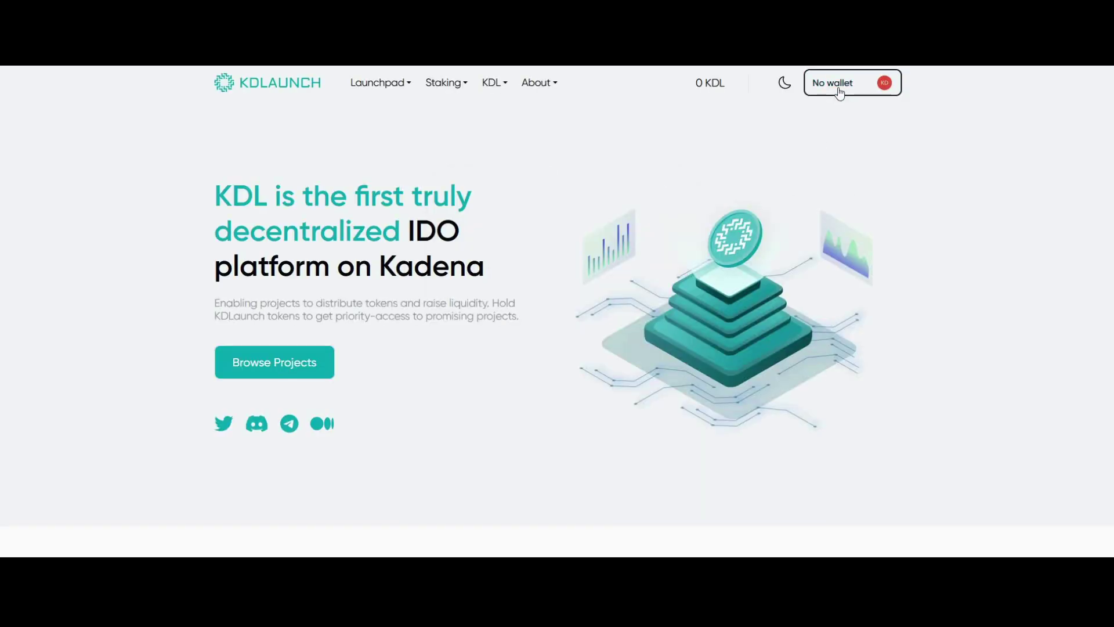
Choose Zelcore/Chainweaver as the wallet type and bring up Zelcore's KDL receive address
click(839, 93)
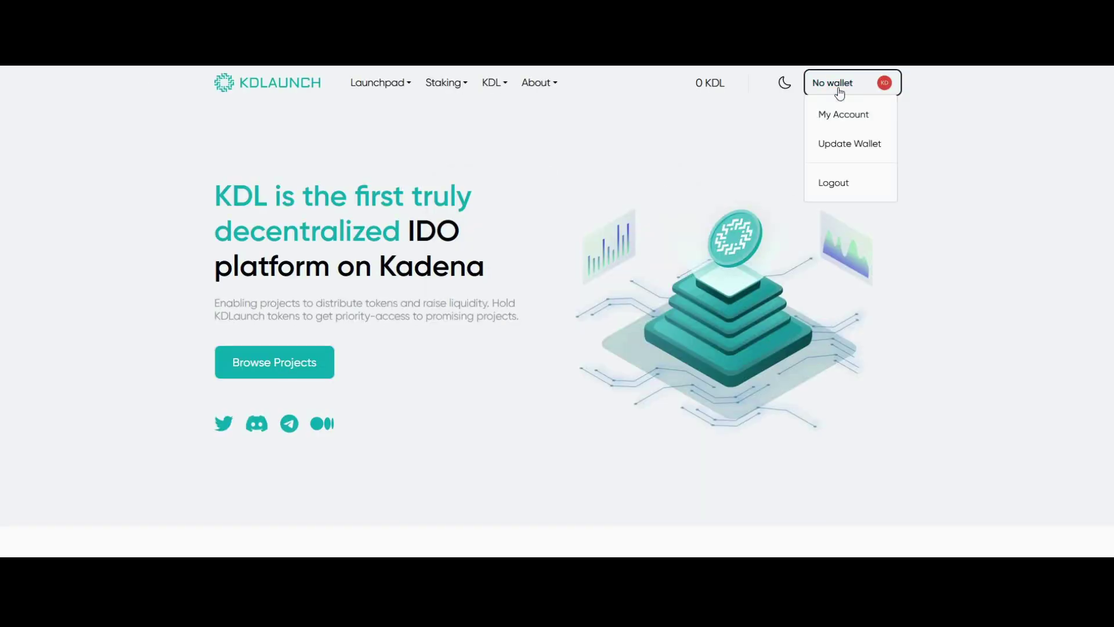
click(843, 148)
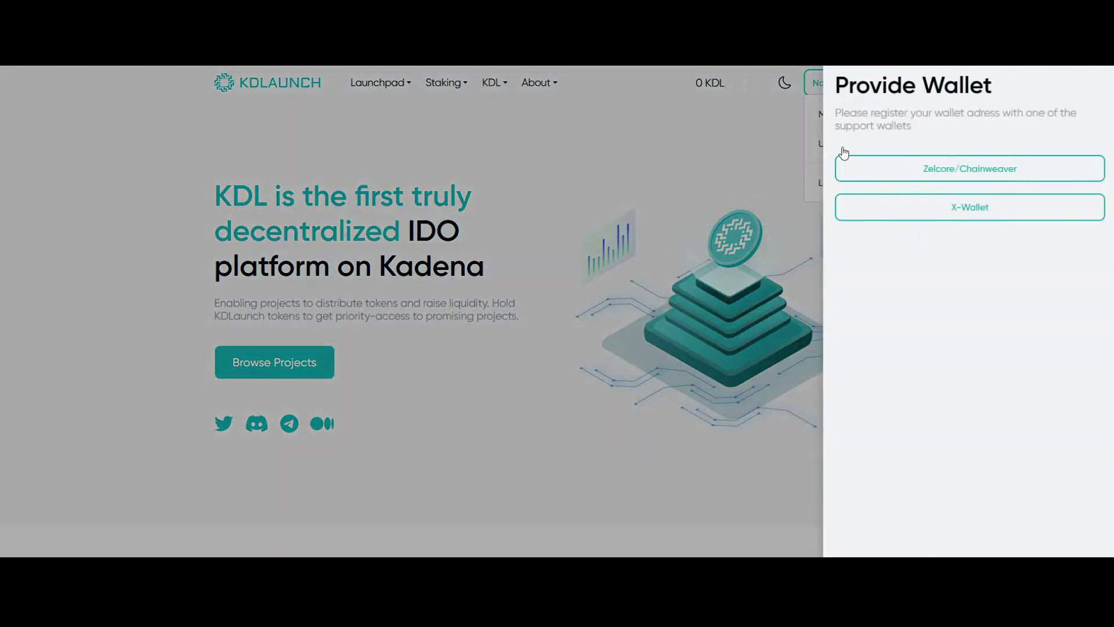
click(914, 173)
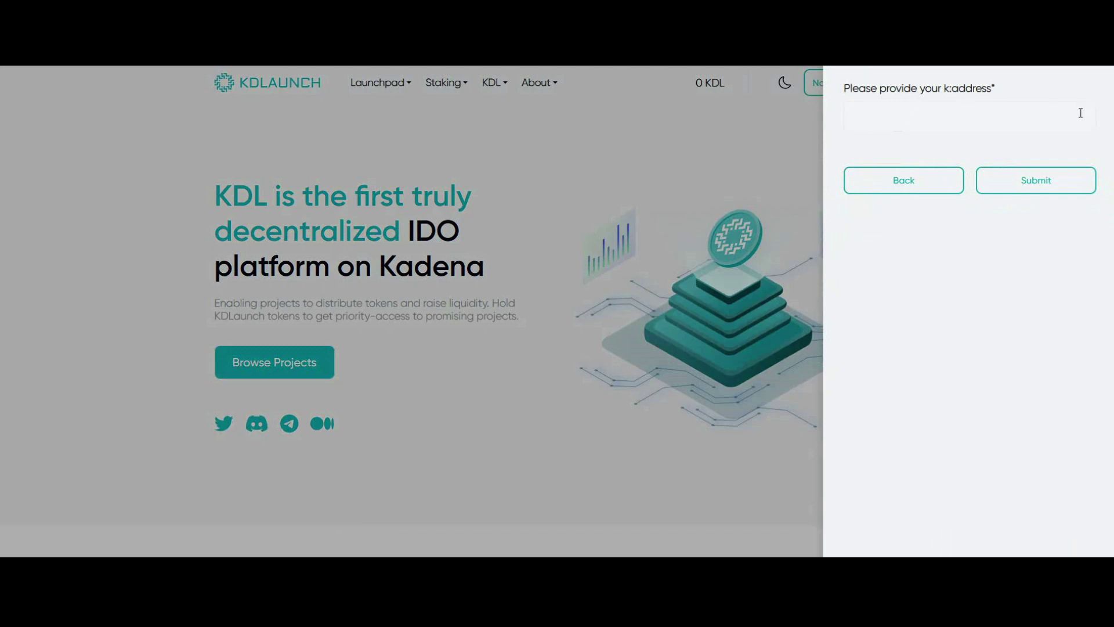
key(alt+Tab)
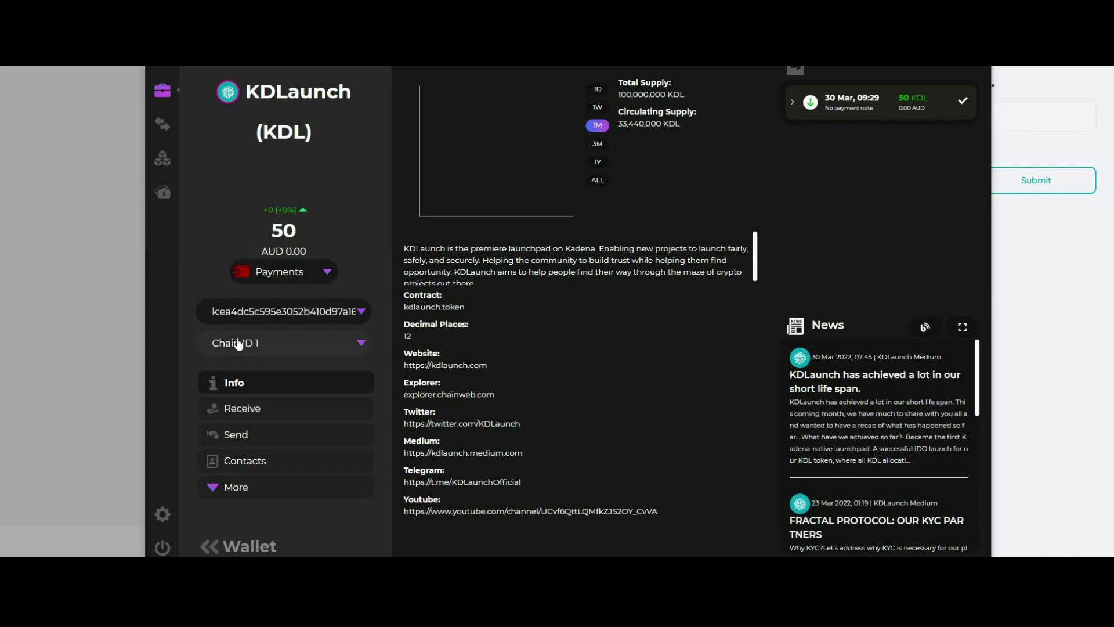
click(257, 416)
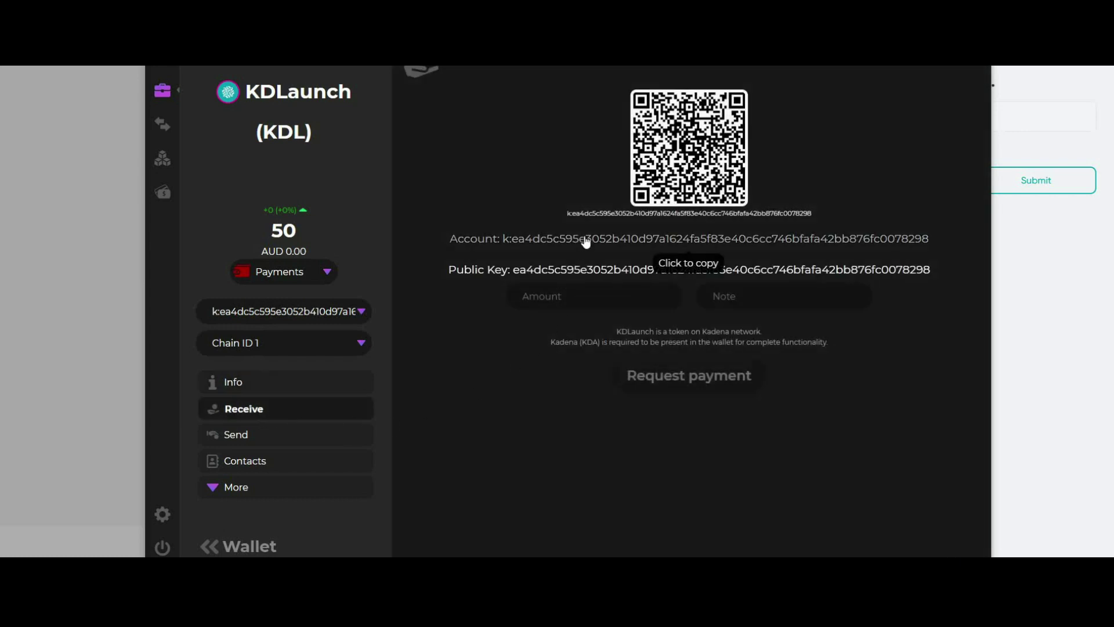
Paste the copied Zelcore account address into the k:address field and submit it to link the wallet
click(586, 239)
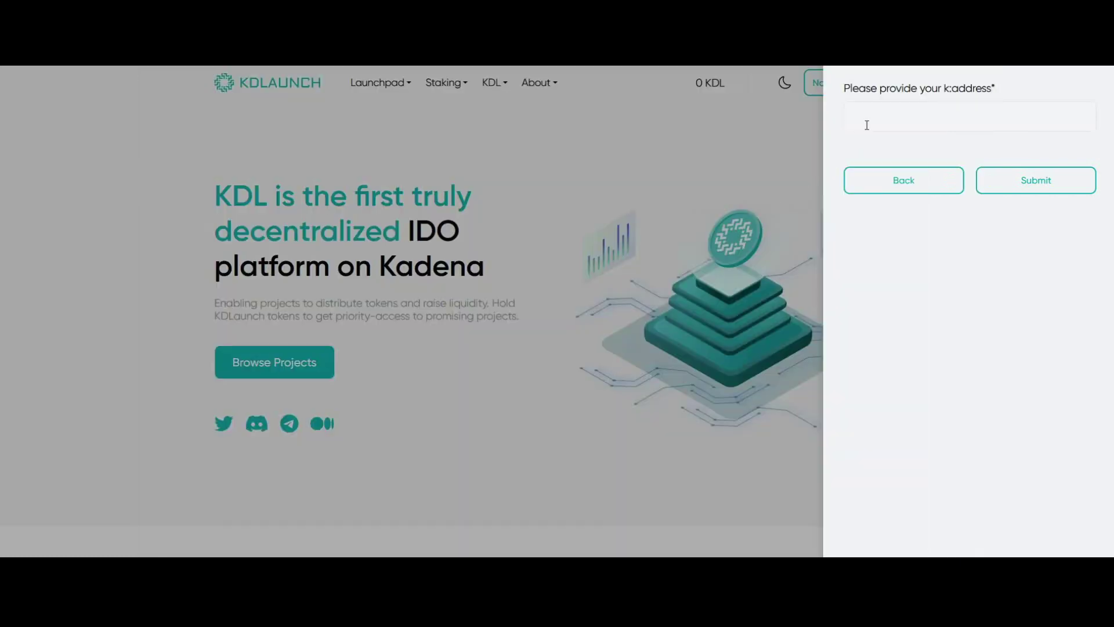
right_click(870, 120)
click(901, 206)
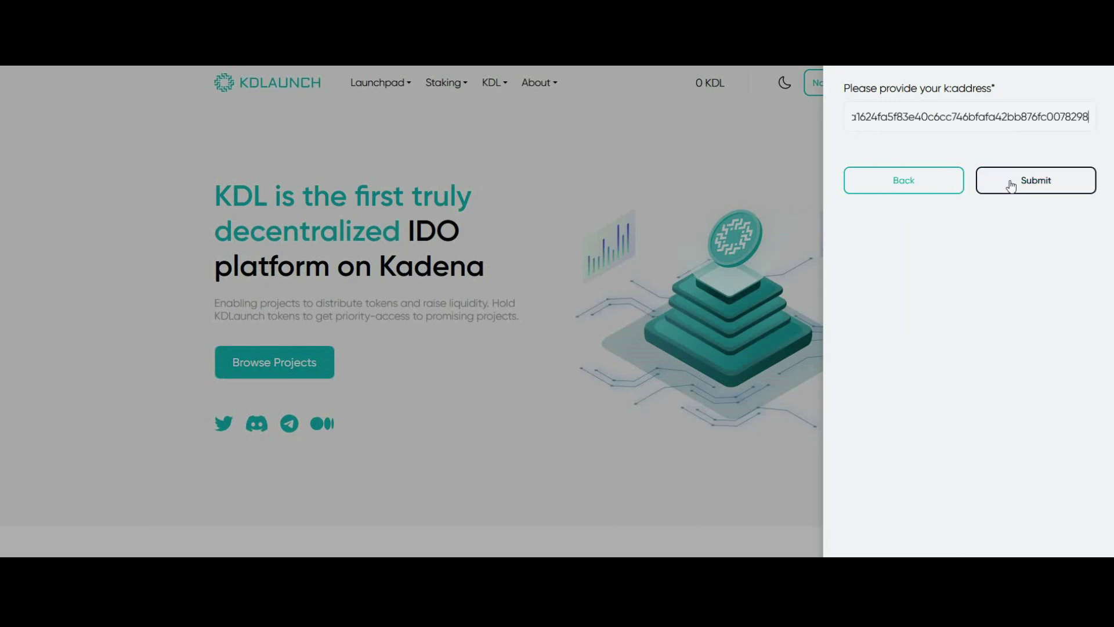
click(1010, 186)
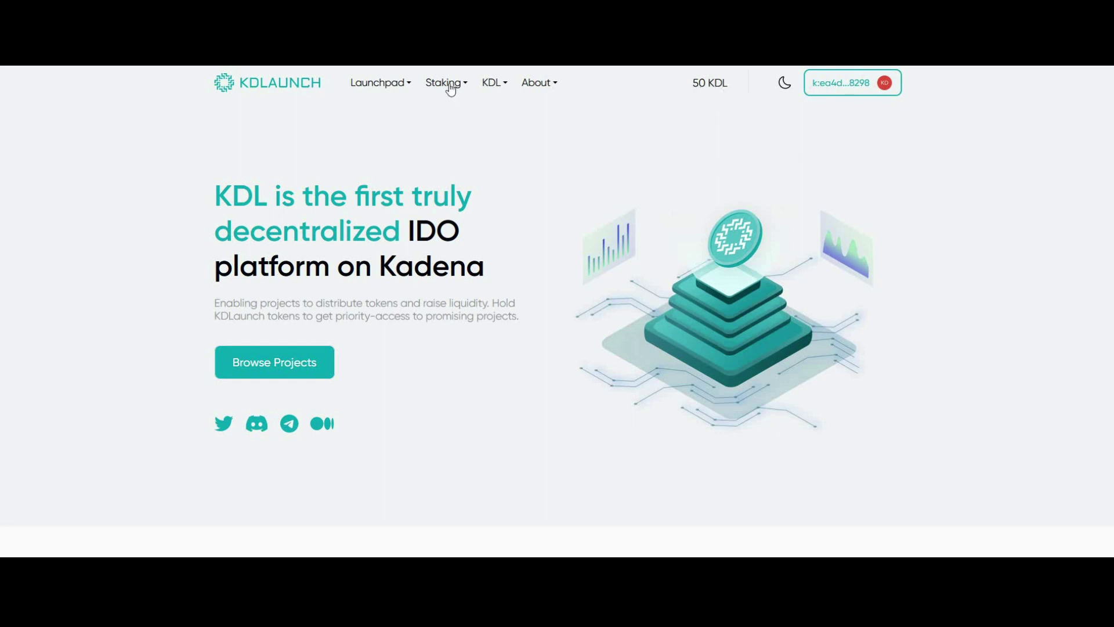
click(838, 94)
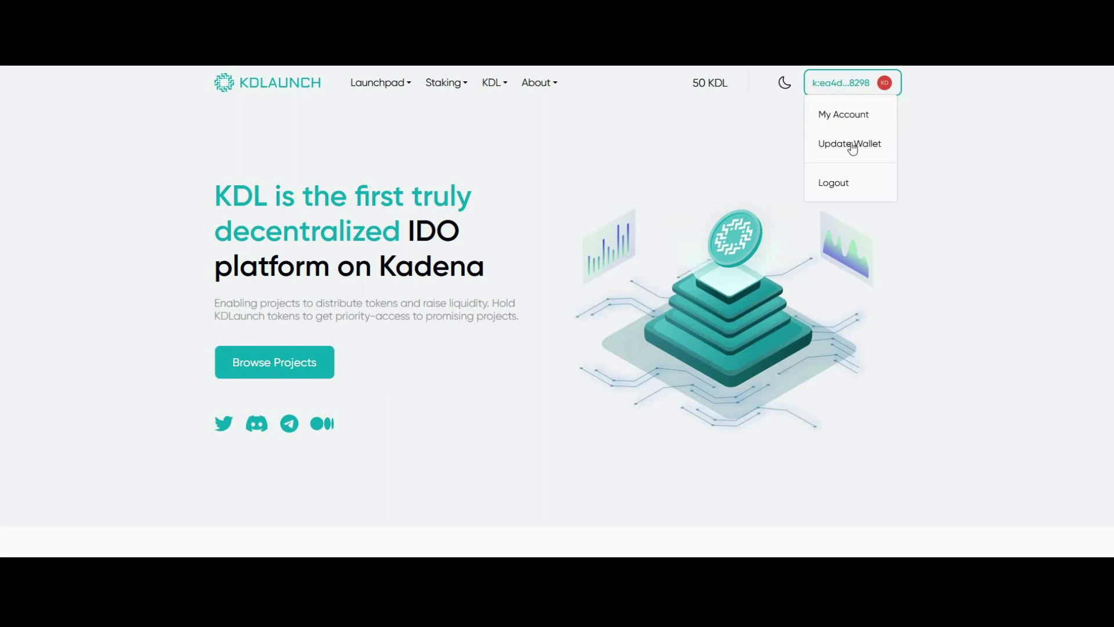
click(851, 148)
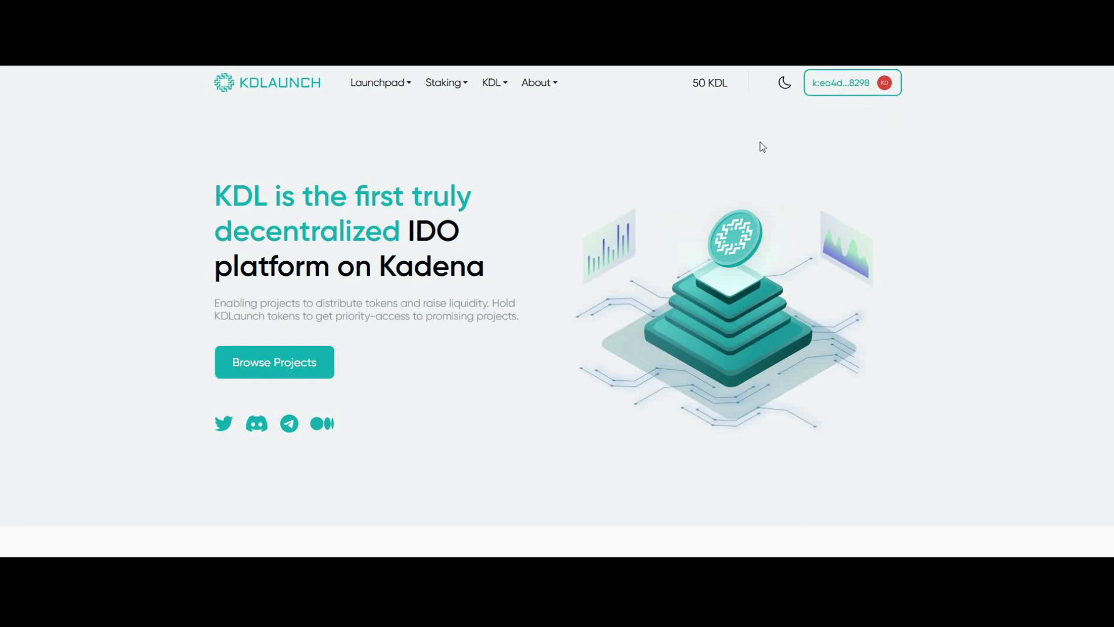
On the KDLaunch Staking page, set the full 50 KDL and submit the stake
click(447, 86)
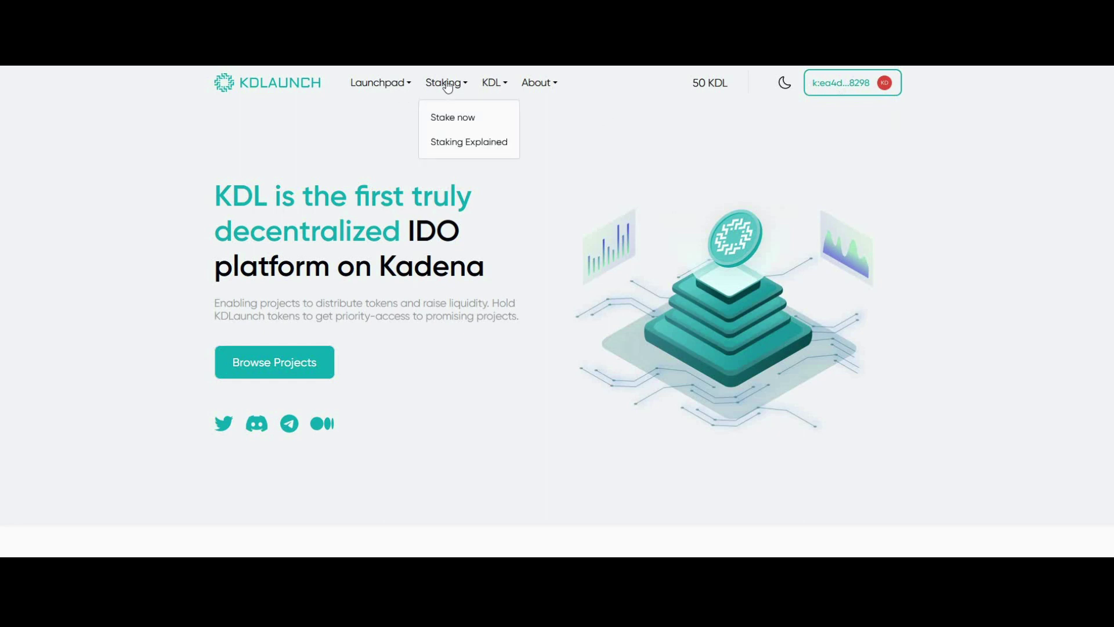
click(452, 119)
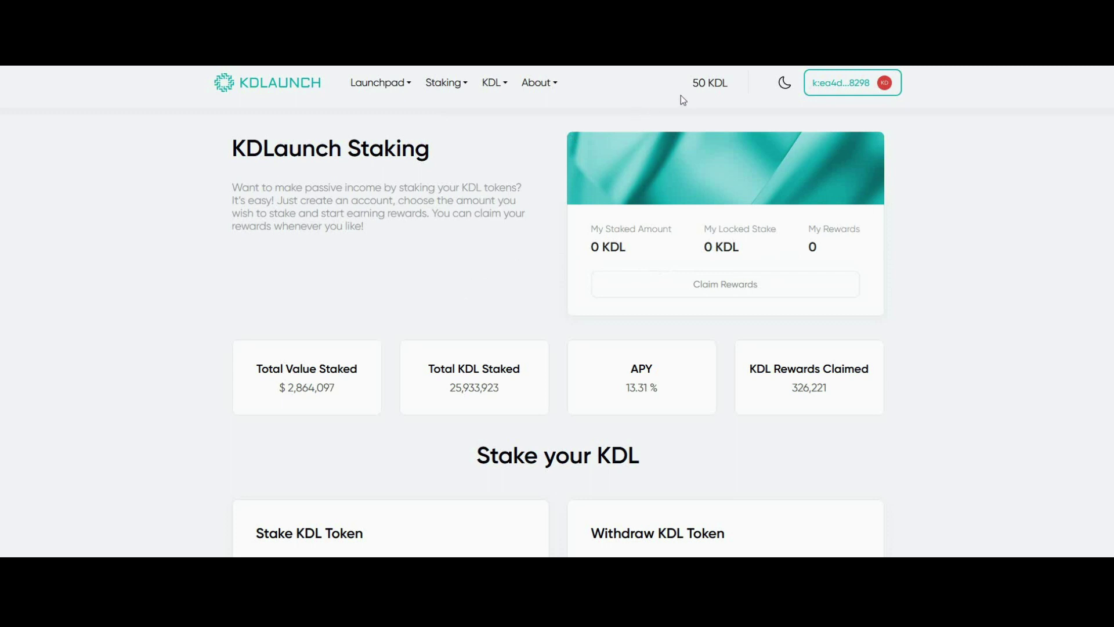
scroll(485, 281, down, 2)
scroll(485, 281, down, 2)
scroll(348, 258, down, 1)
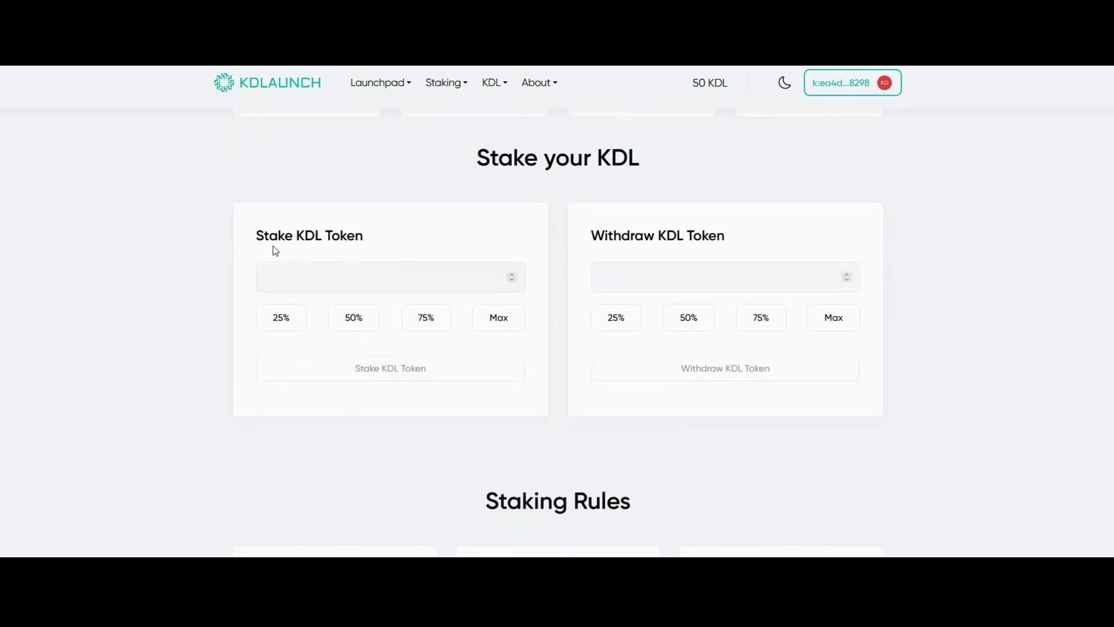
click(491, 326)
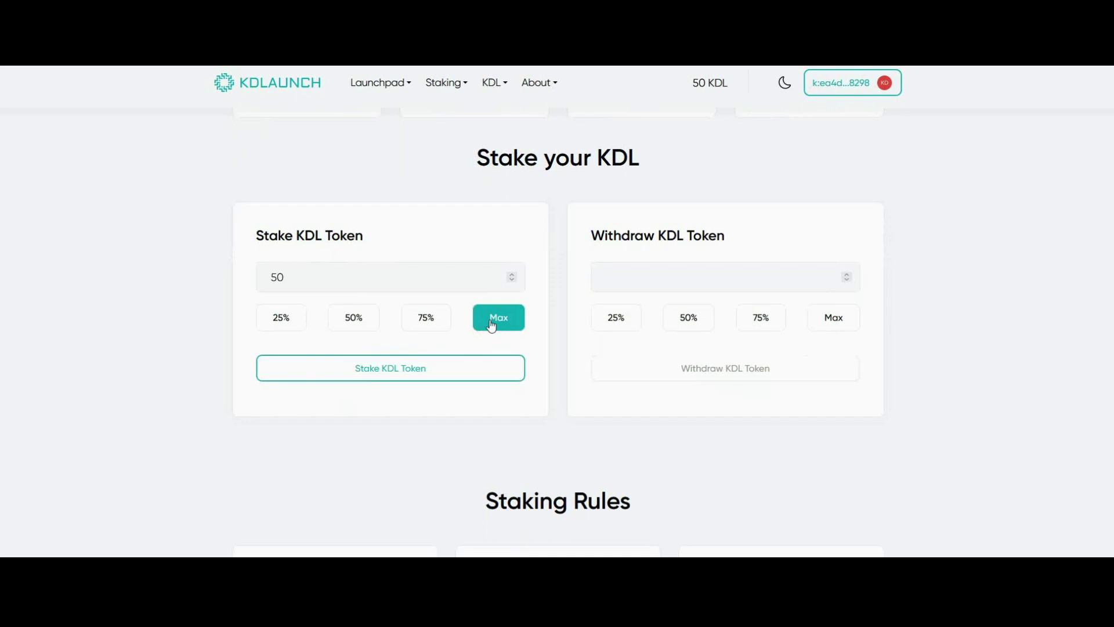
click(396, 374)
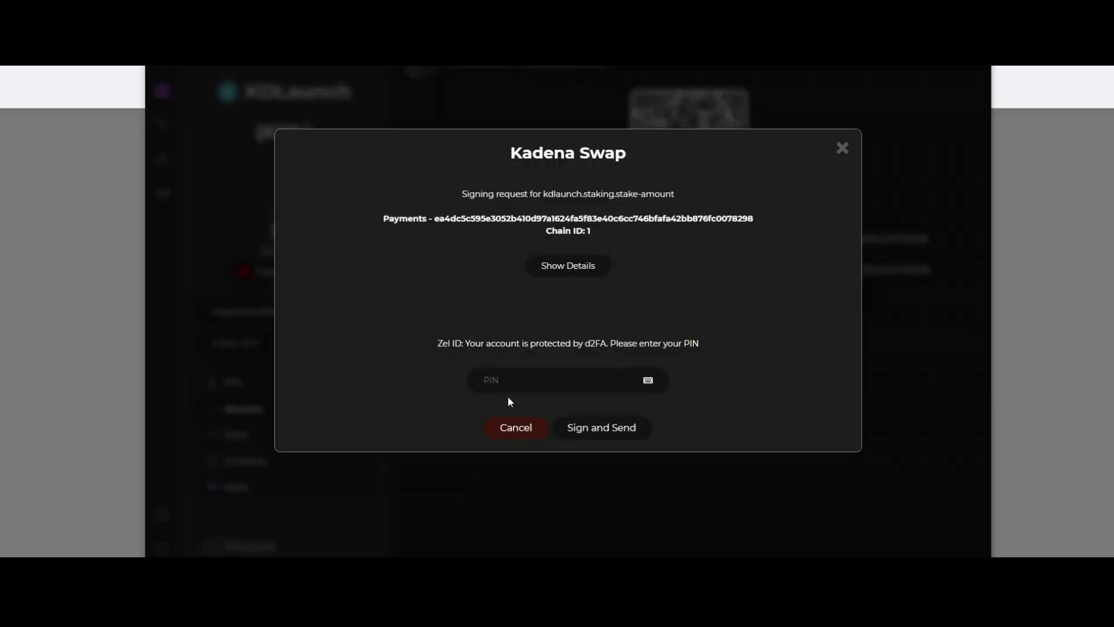
click(518, 384)
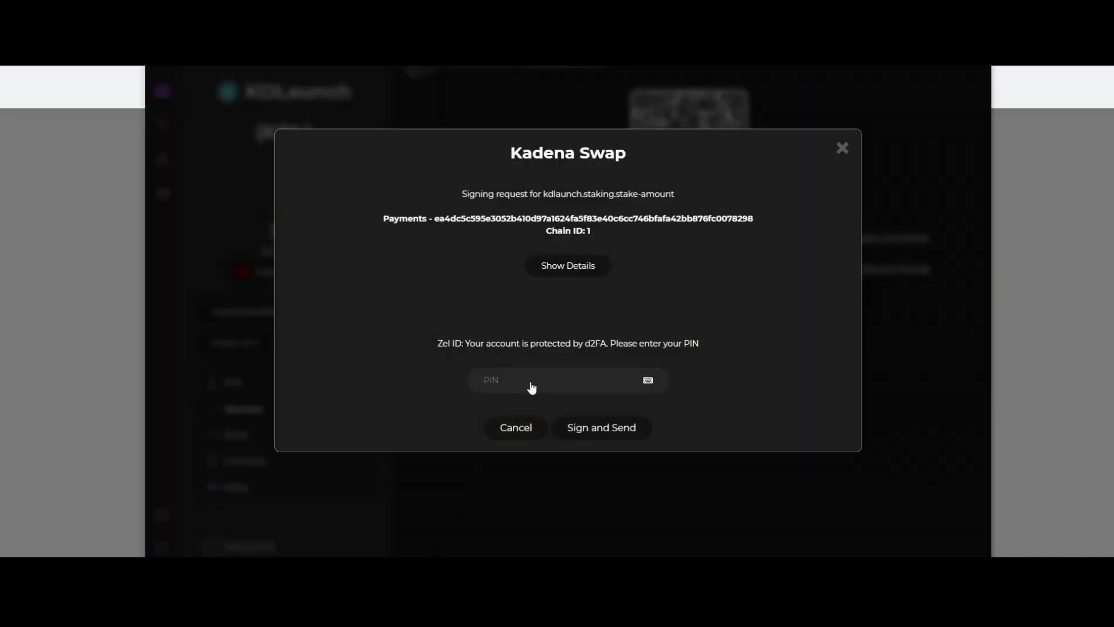
click(602, 430)
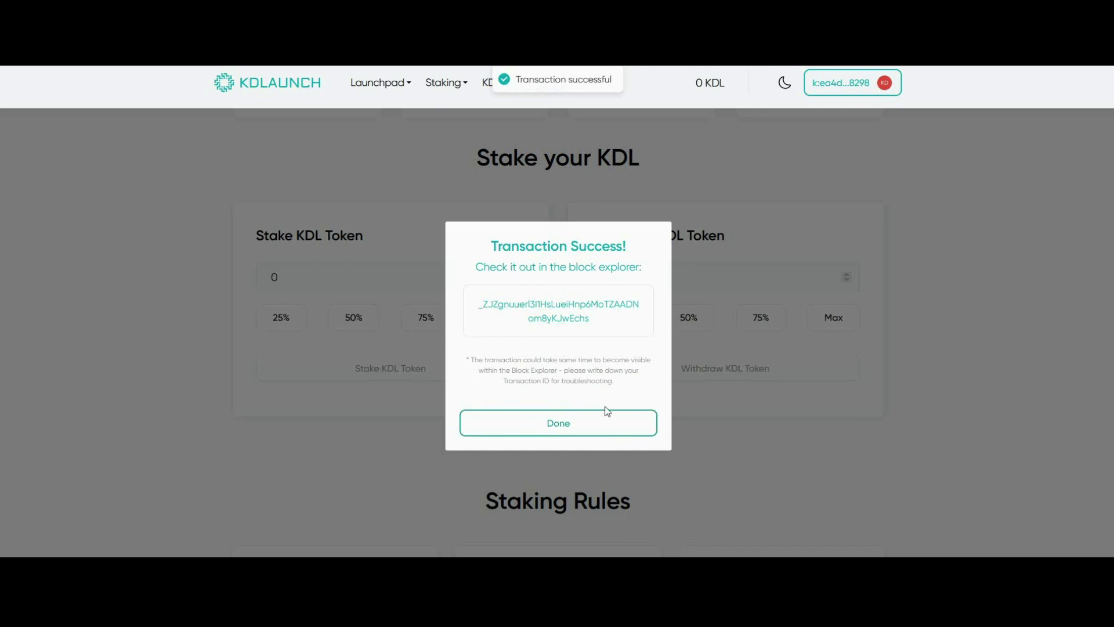
Dismiss the Transaction Success notice and scroll up to the staking summary showing 50 KDL
click(545, 432)
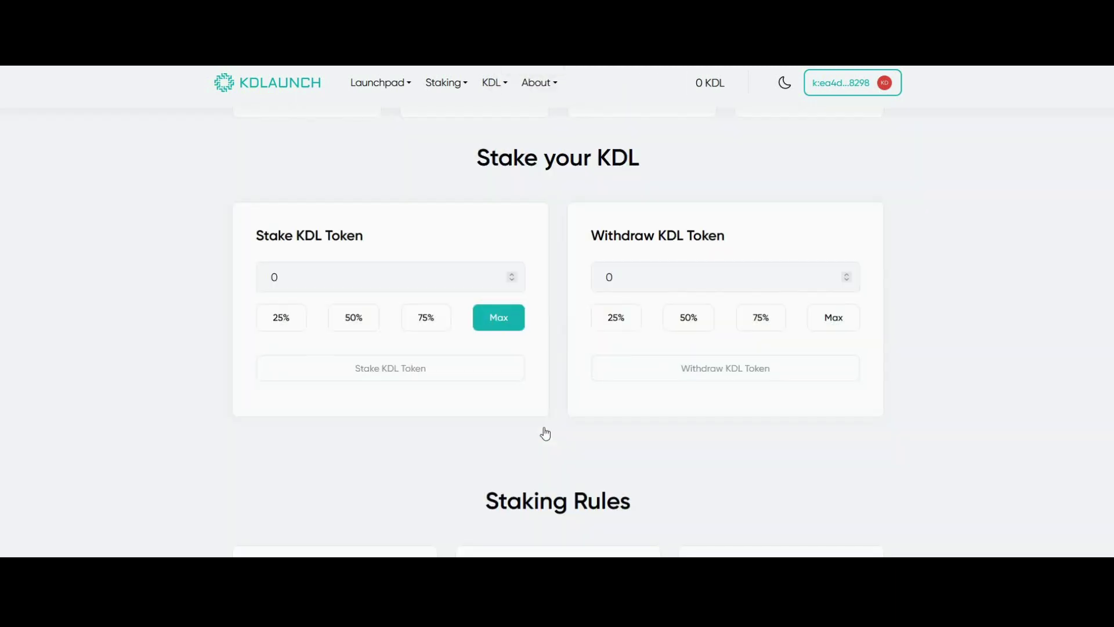
scroll(823, 458, up, 5)
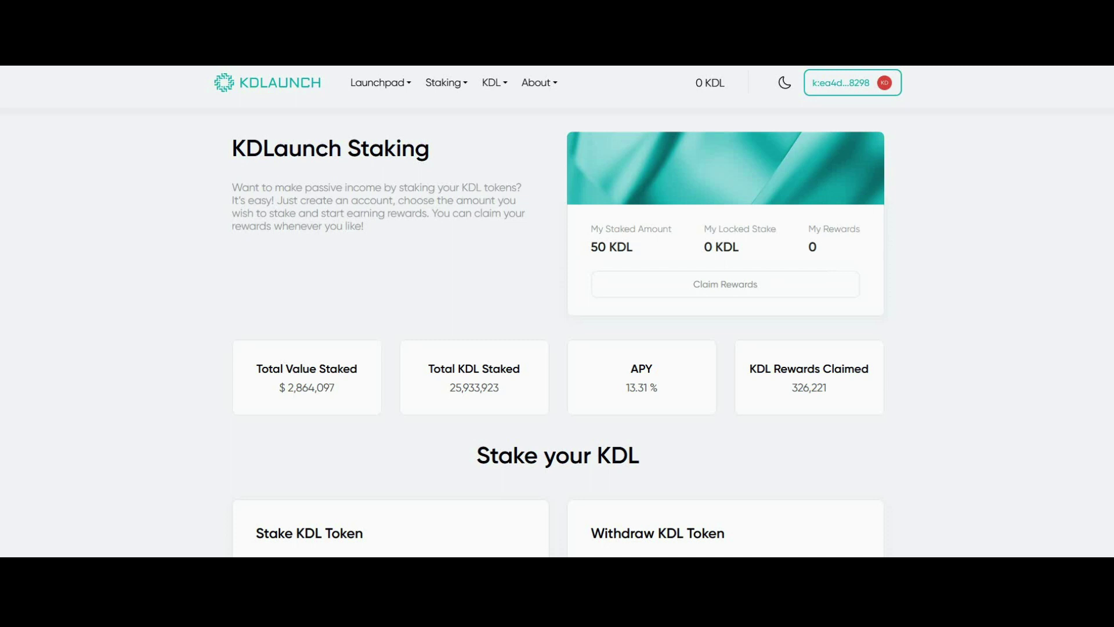
Open the Timpi card from Launchpad > Projects and choose Please Complete KYC
scroll(447, 235, up, 1)
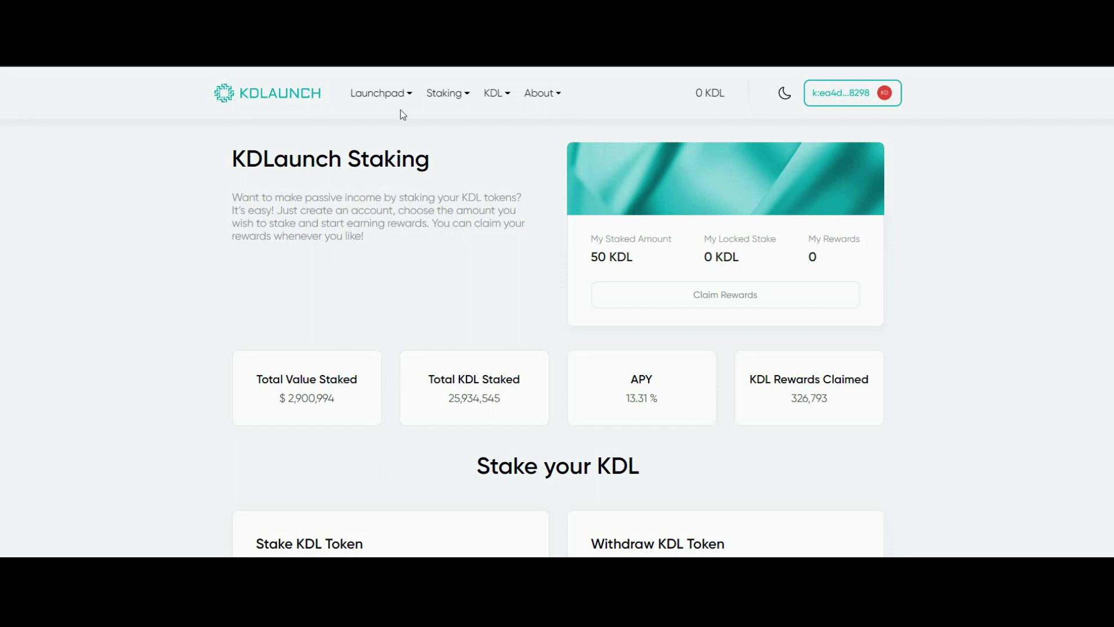
click(388, 95)
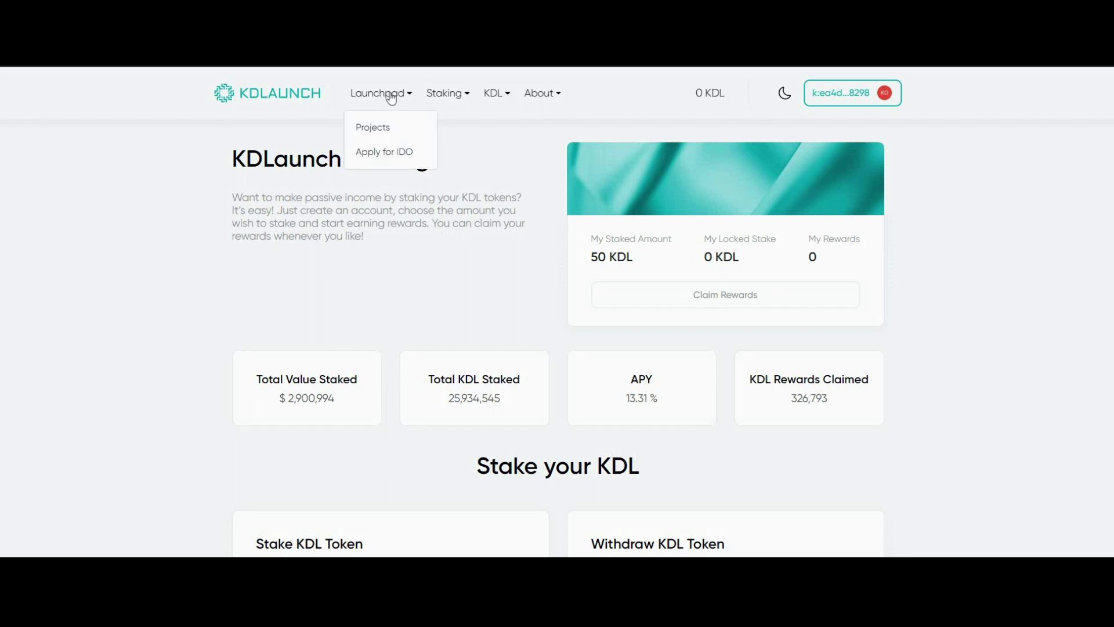
click(376, 129)
scroll(435, 239, down, 1)
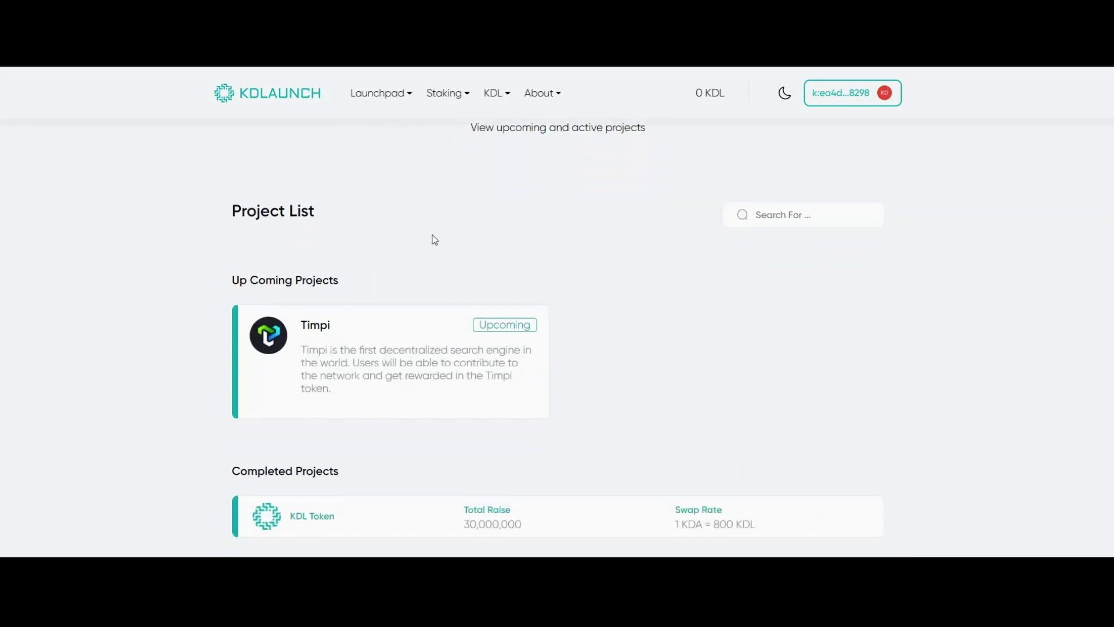
click(371, 354)
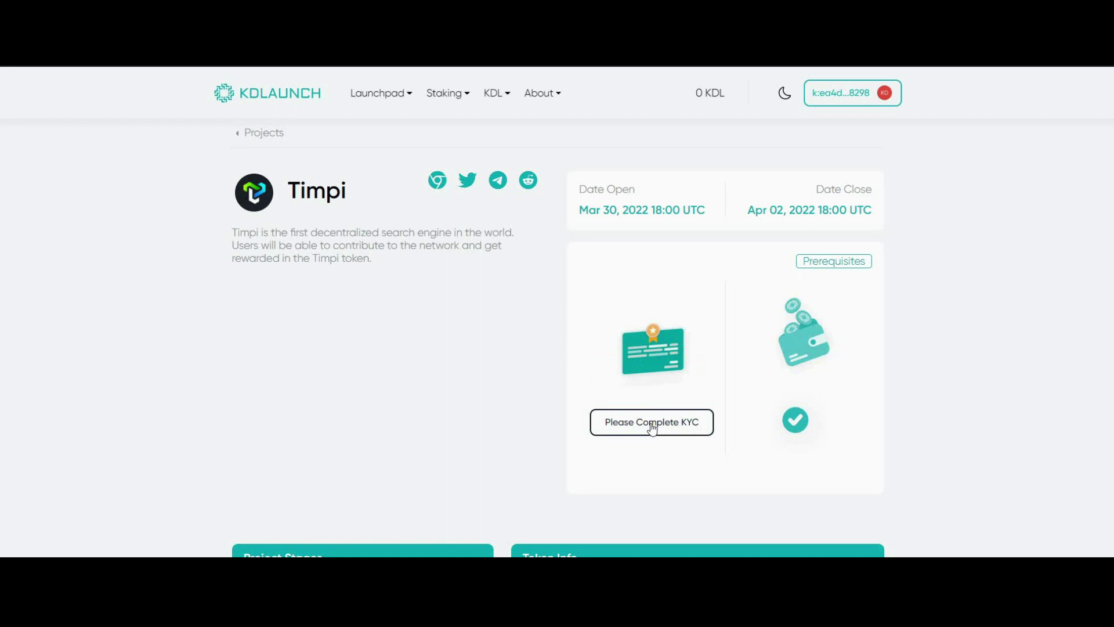
click(652, 428)
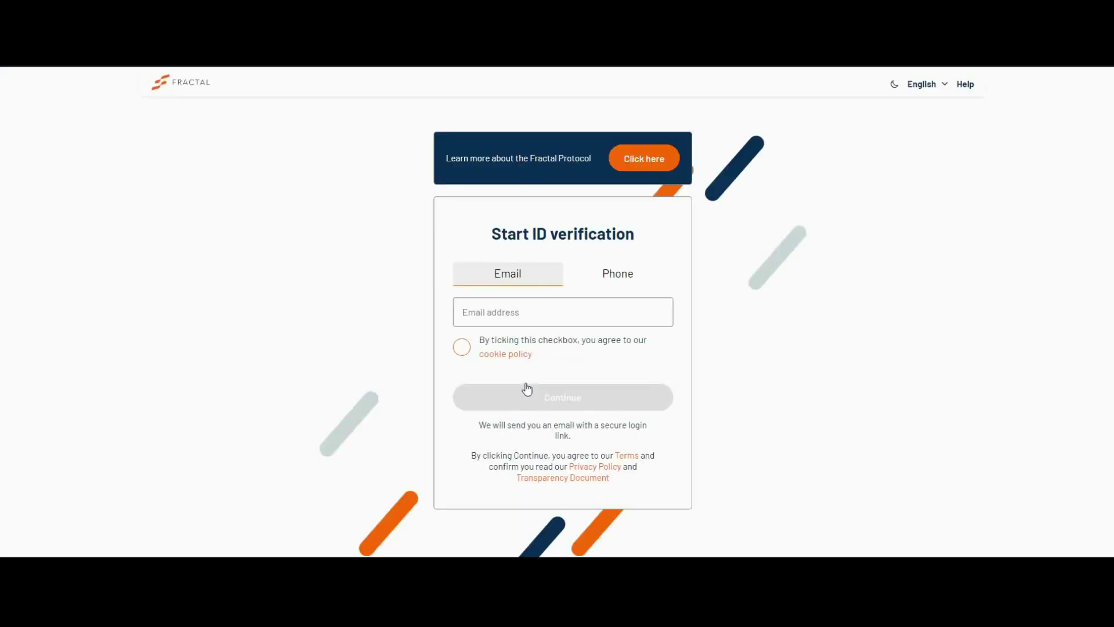
click(506, 322)
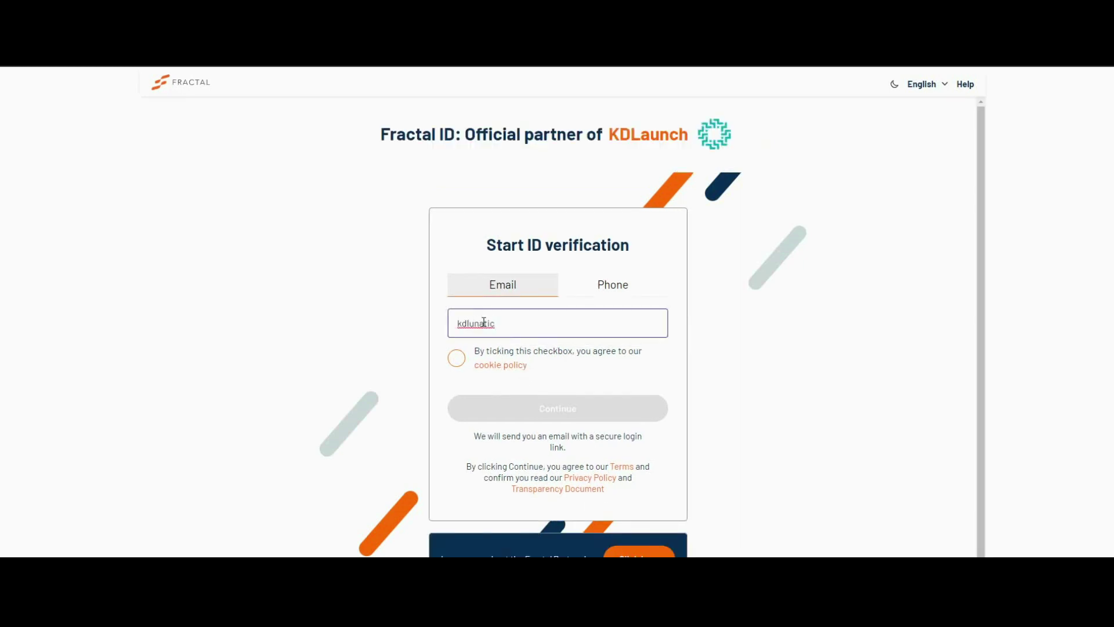
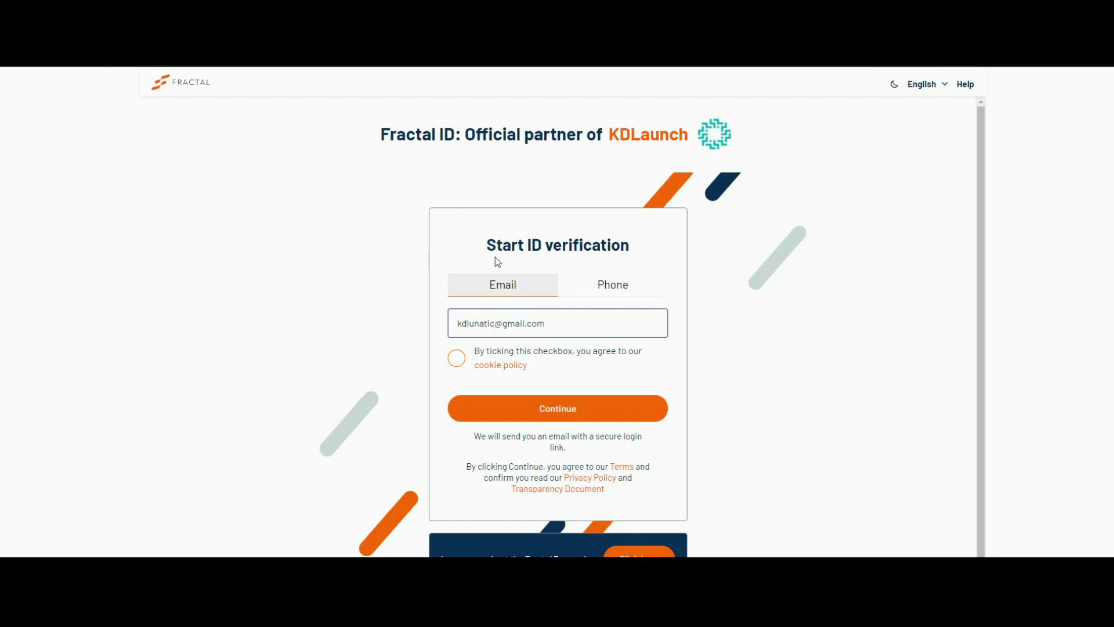
click(457, 358)
click(606, 406)
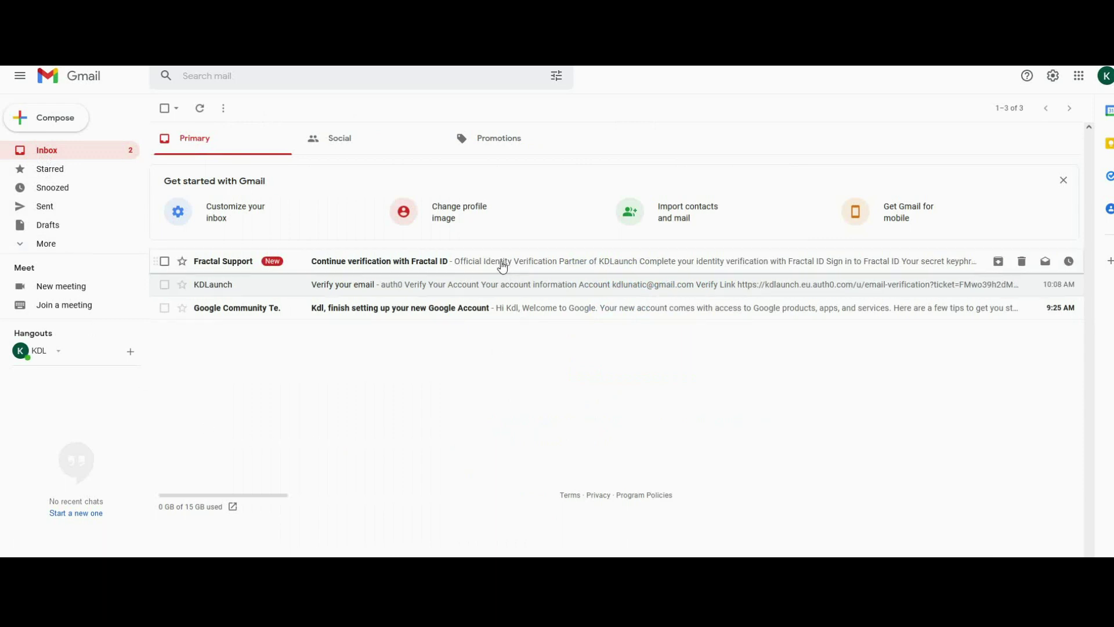
Open Fractal Support's 'Continue verification' email and scroll to its Sign in to Fractal ID button
click(501, 265)
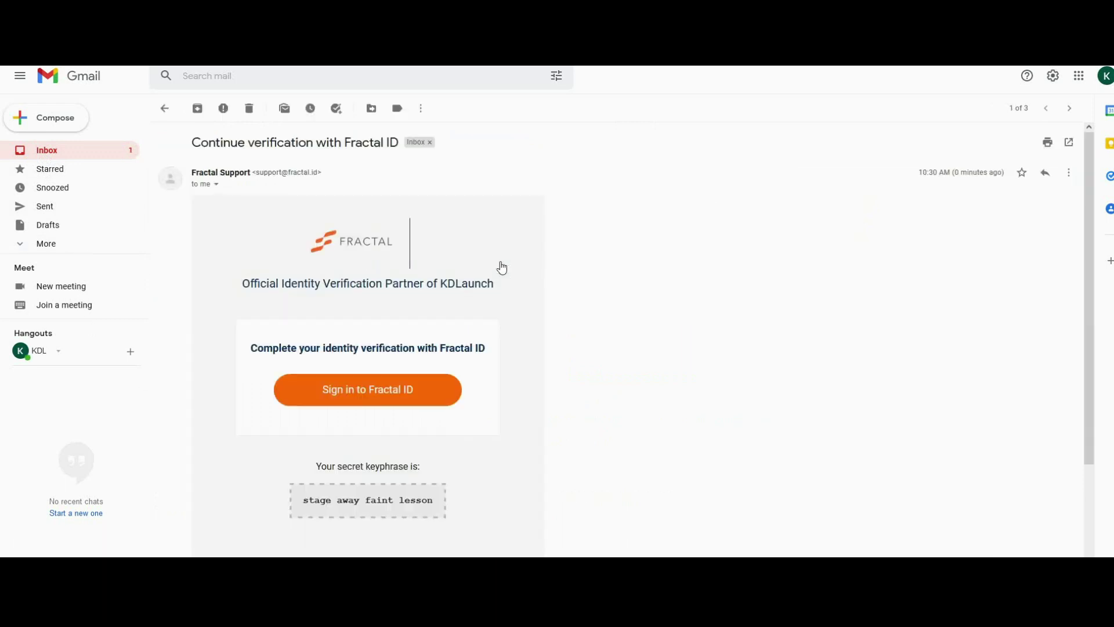
scroll(595, 307, down, 3)
scroll(572, 329, down, 1)
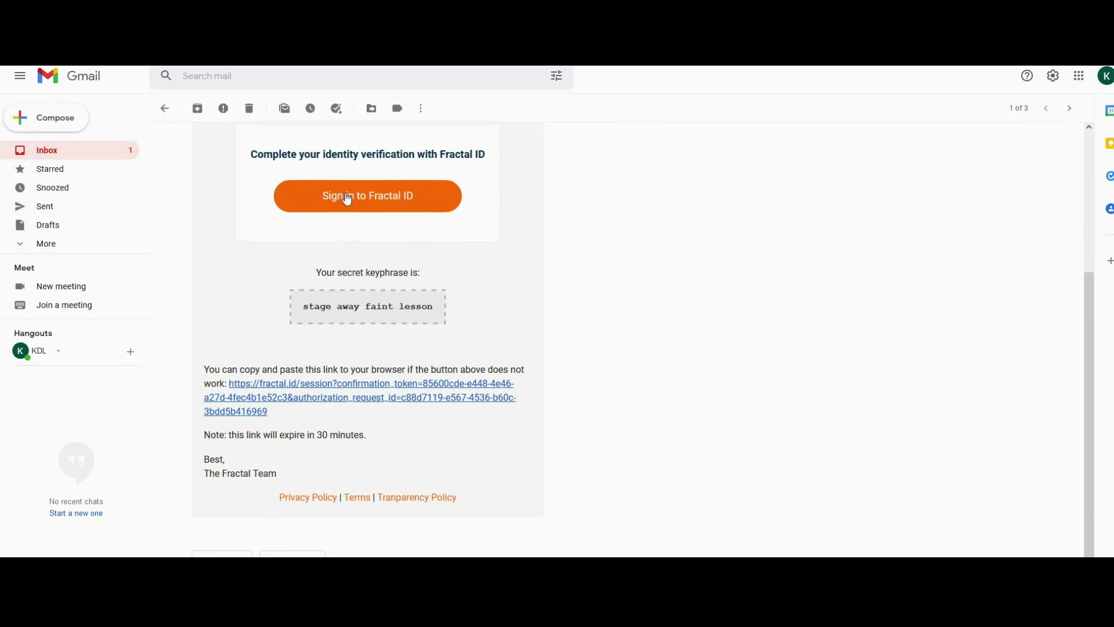
scroll(702, 265, up, 3)
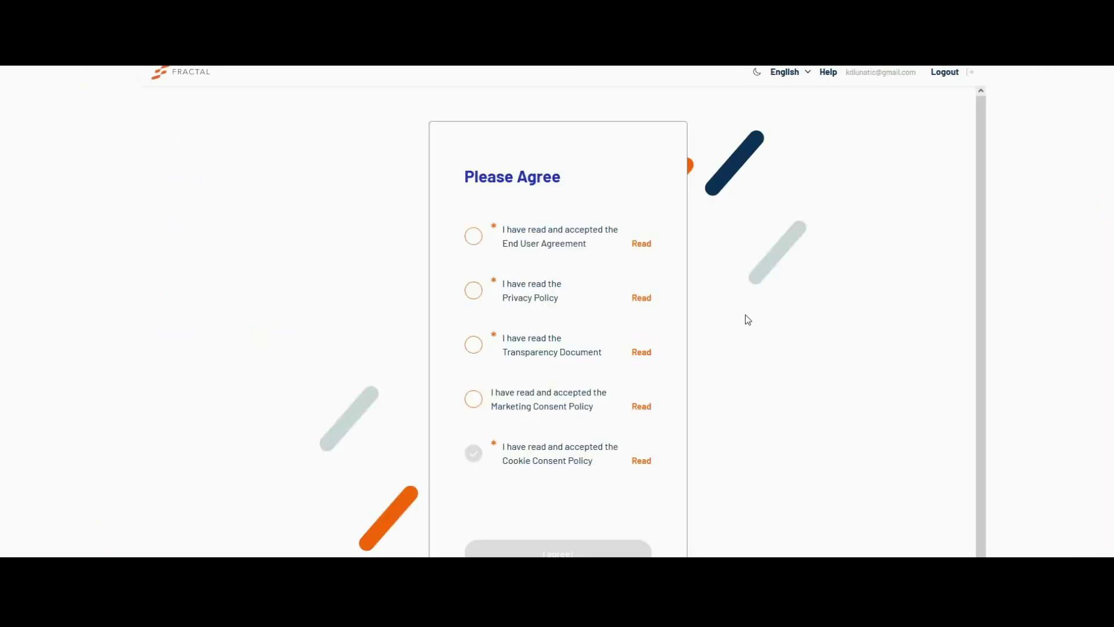
Accept the End User Agreement, Privacy Policy, Transparency Document and Marketing Consent, then agree
click(470, 242)
click(472, 291)
click(477, 346)
scroll(522, 354, down, 1)
click(481, 376)
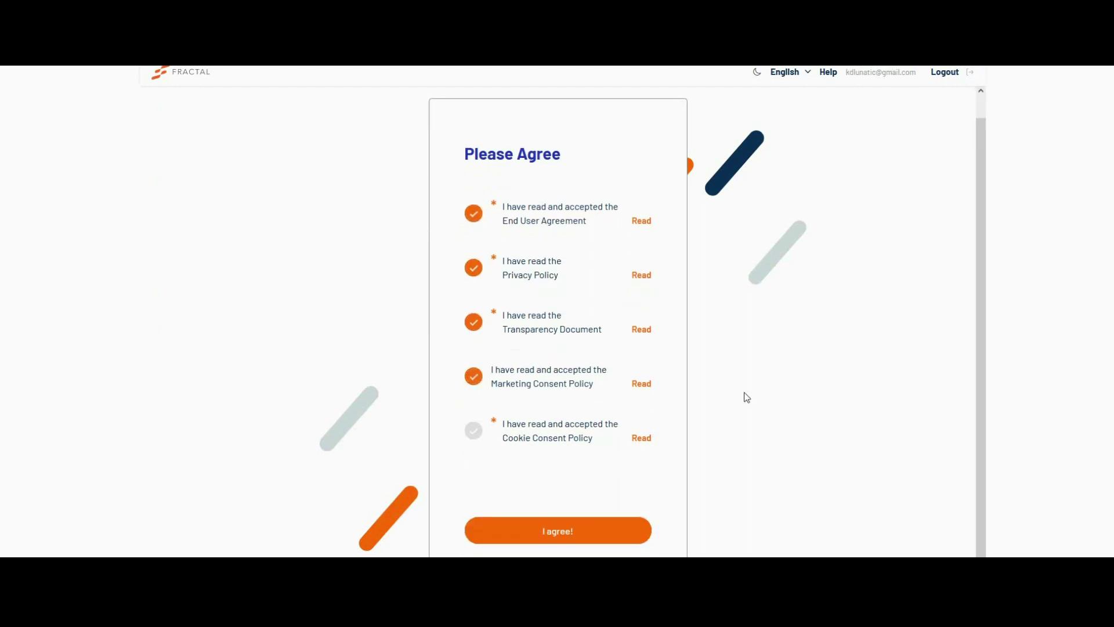
click(577, 529)
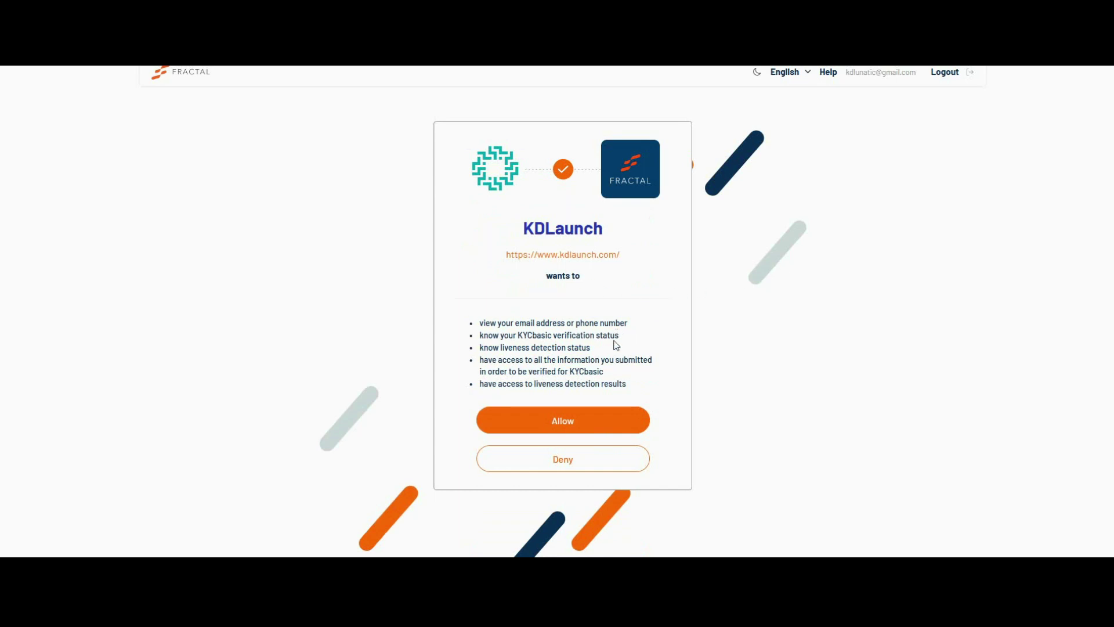
Allow KDLaunch access to verification data and set country of residence to Australia
click(572, 427)
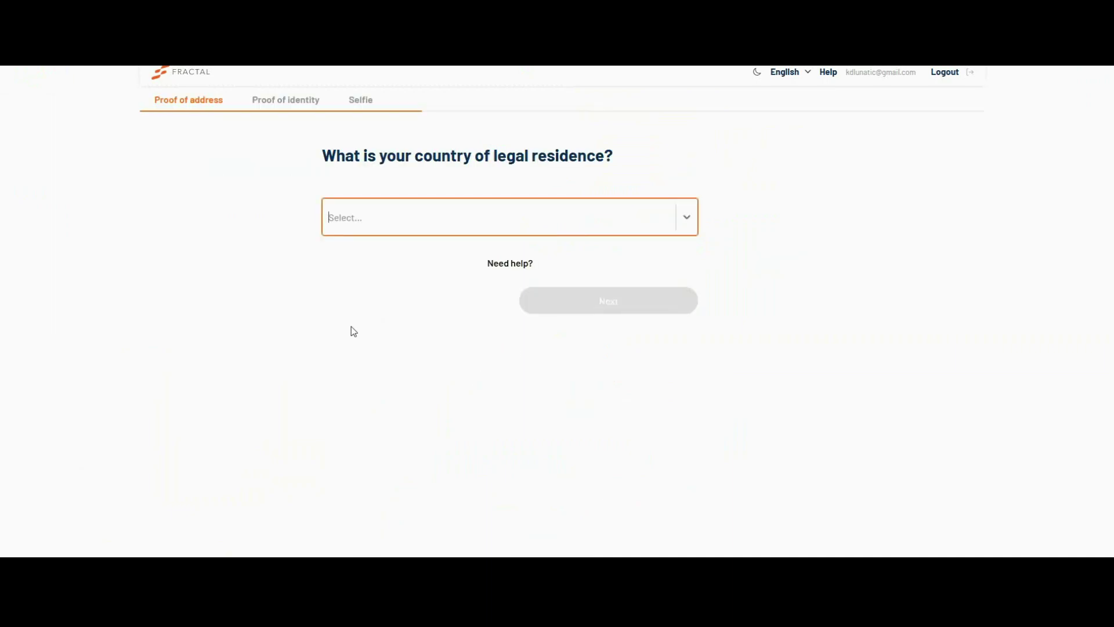
text(Au)
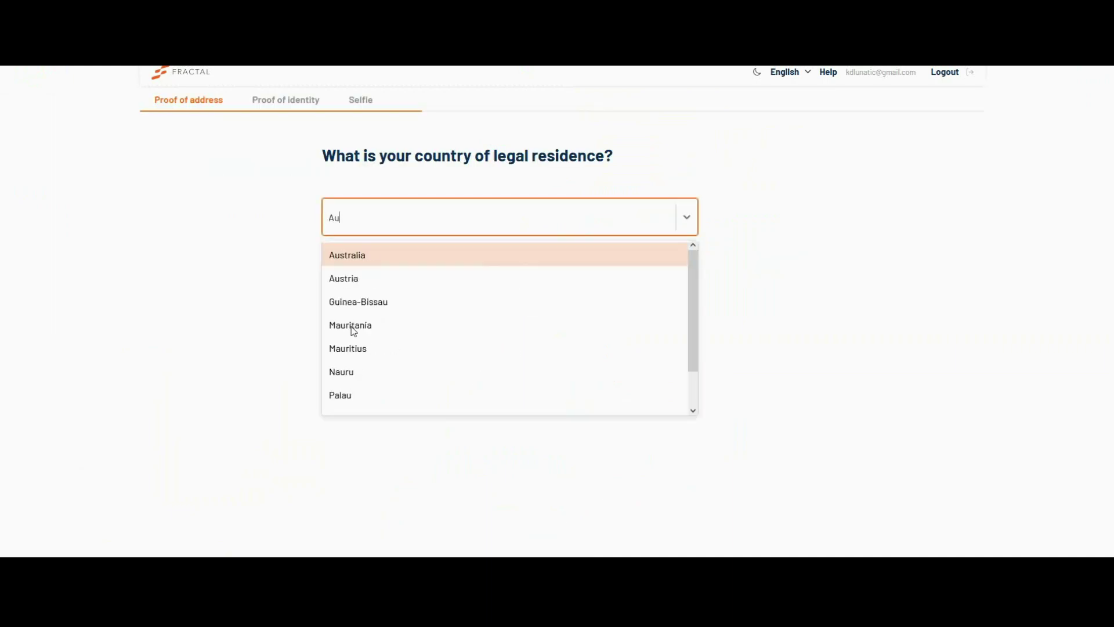
text(stra)
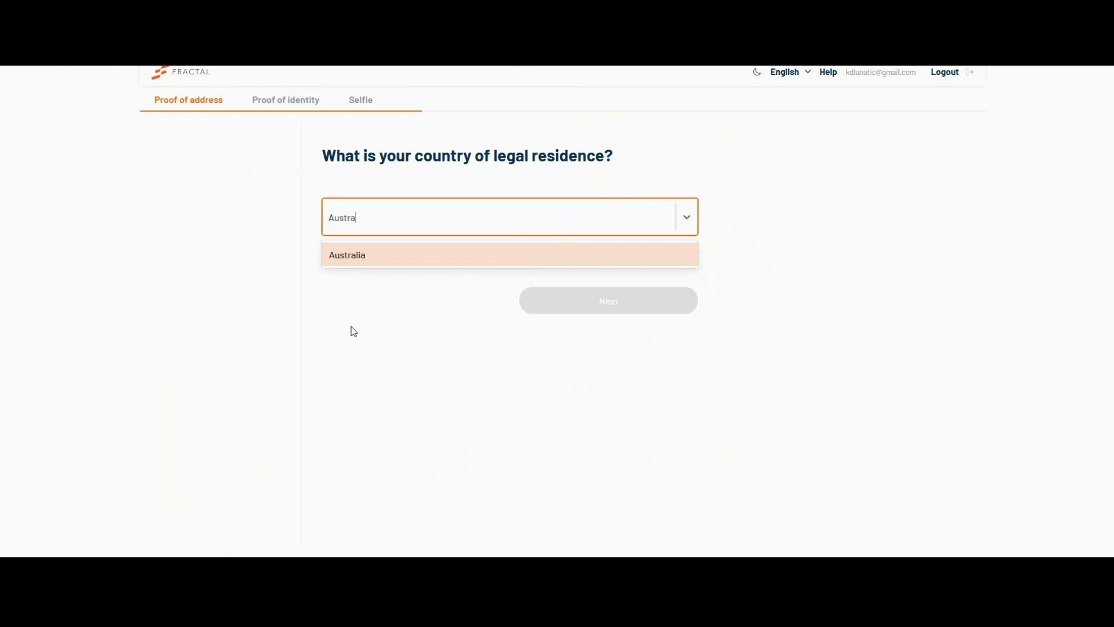
click(439, 255)
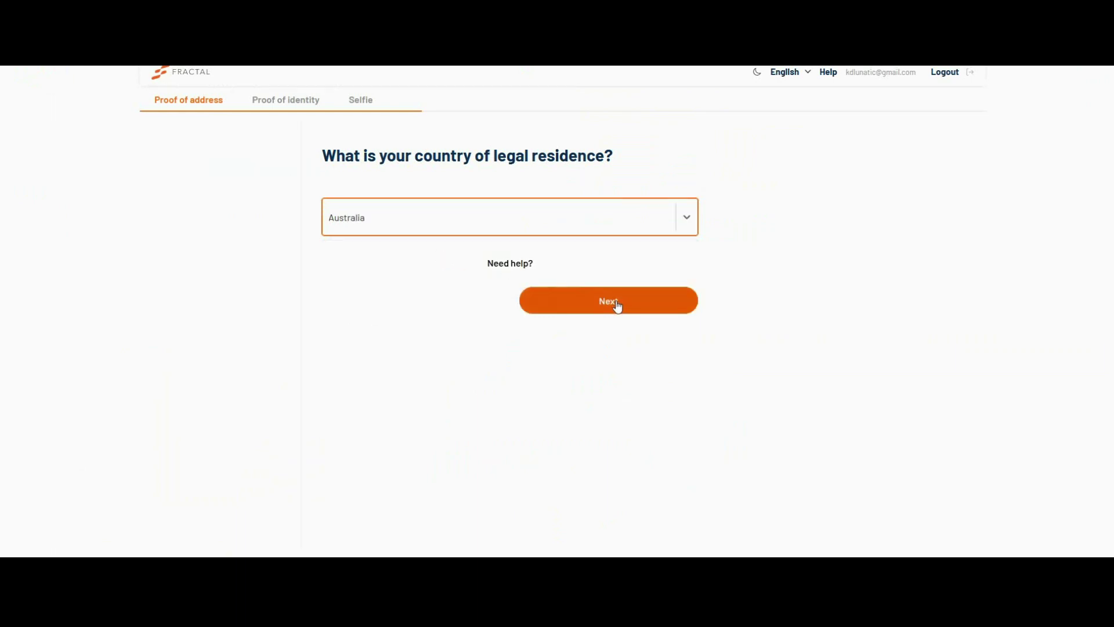
Choose Driver's license as the identification document type
click(617, 303)
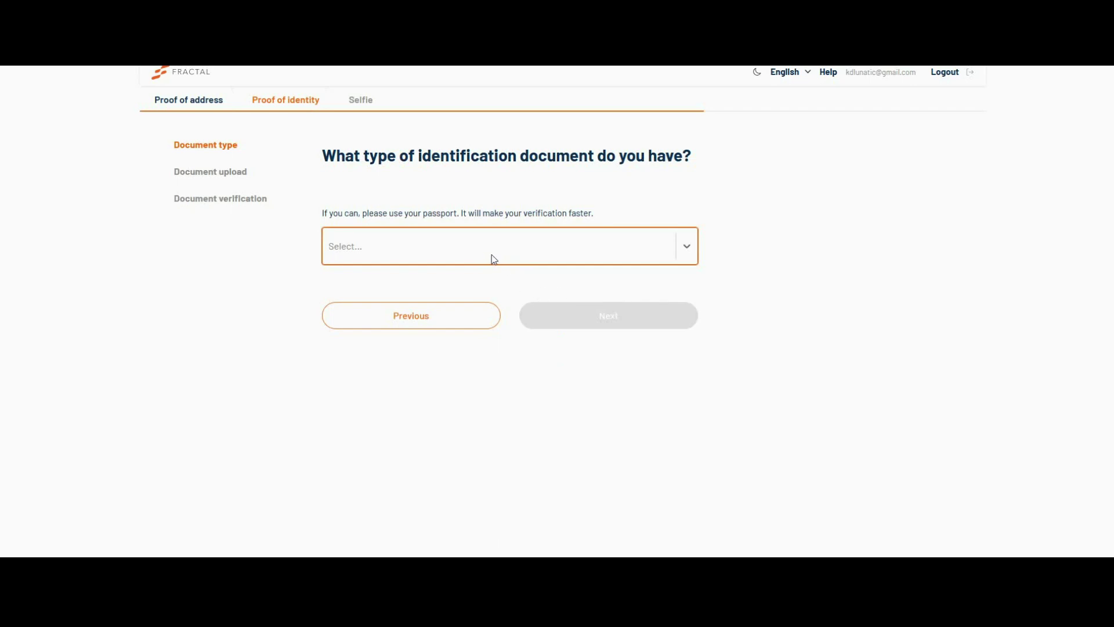
click(683, 255)
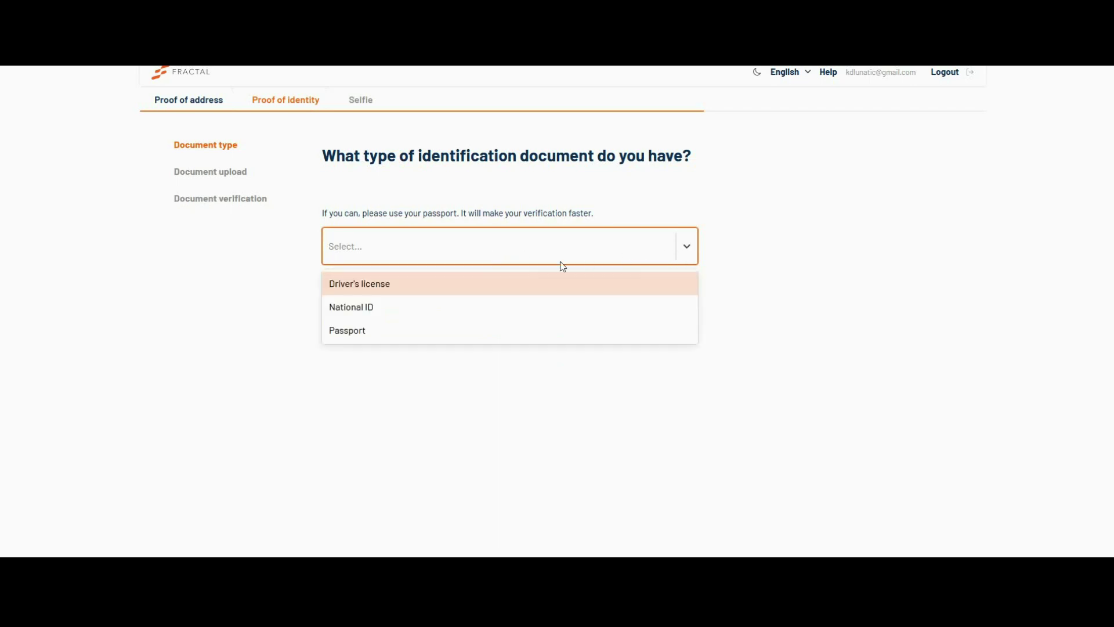
click(348, 283)
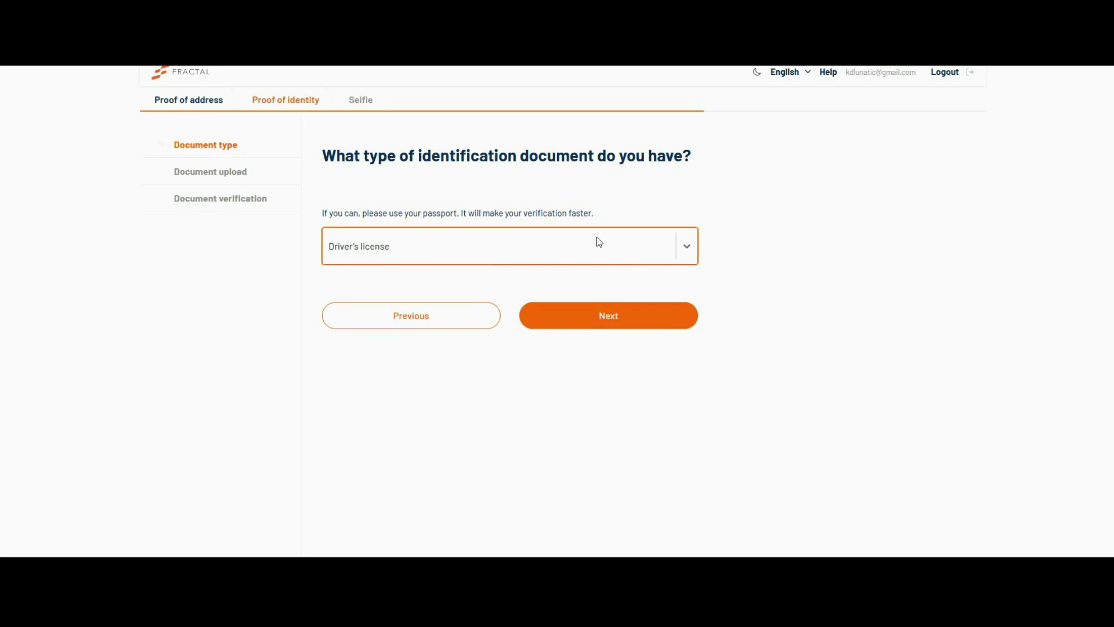
click(623, 317)
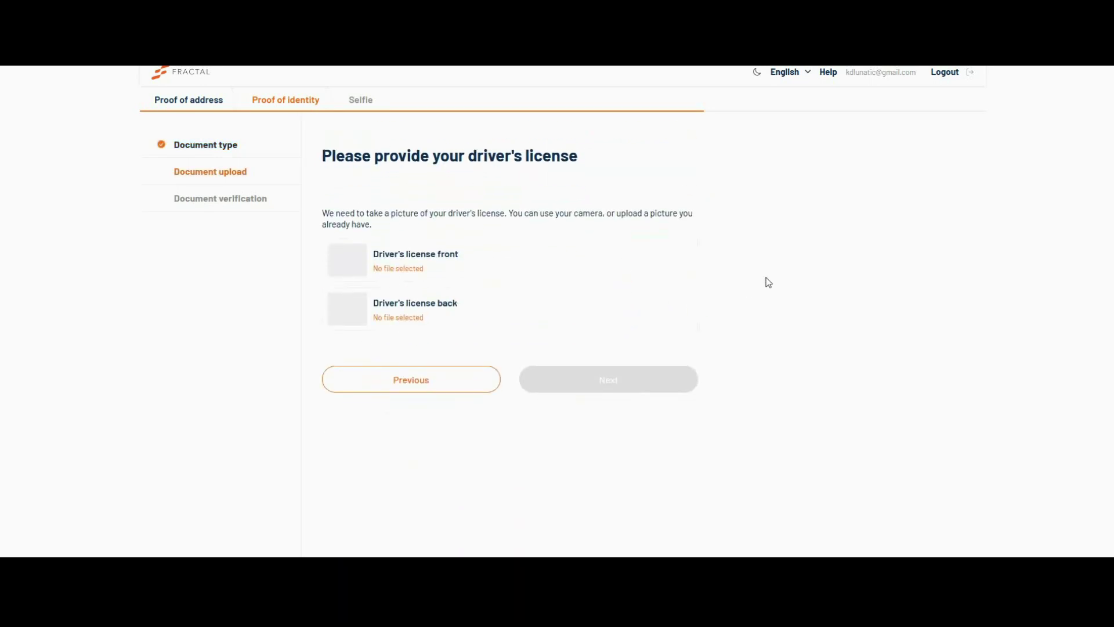
Upload and accept images of the driver's license front and back
click(383, 271)
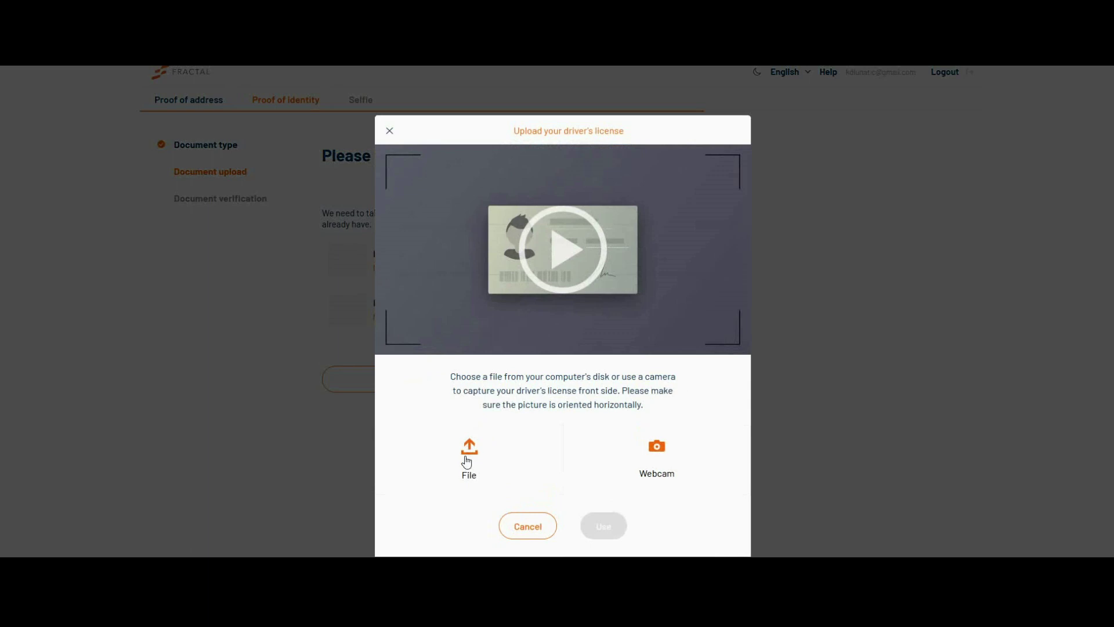
click(469, 459)
double_click(174, 110)
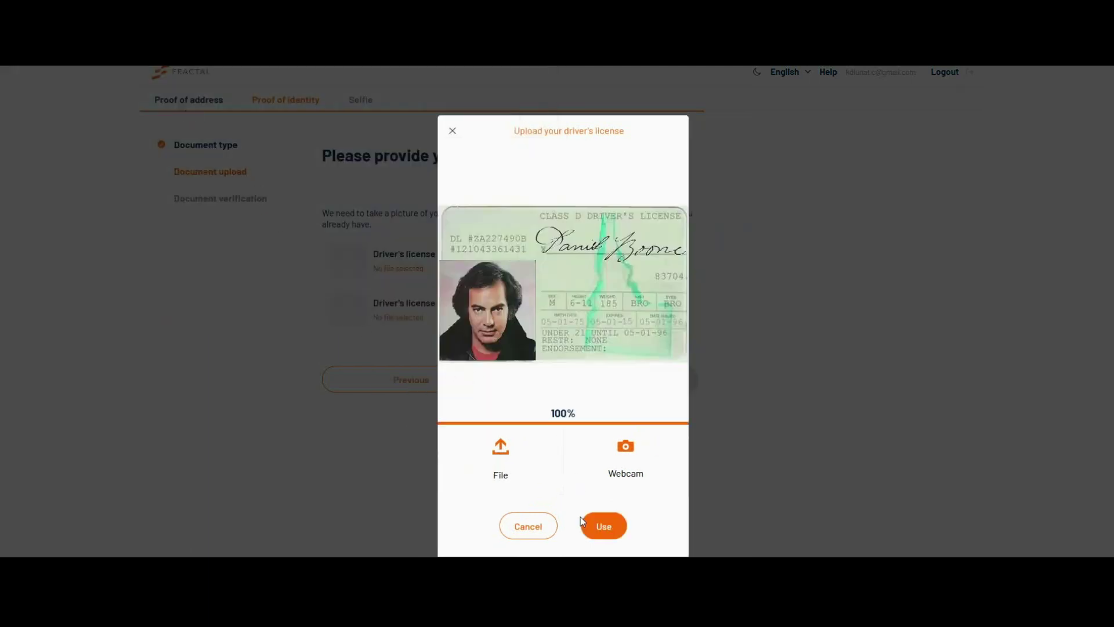
click(606, 527)
click(423, 319)
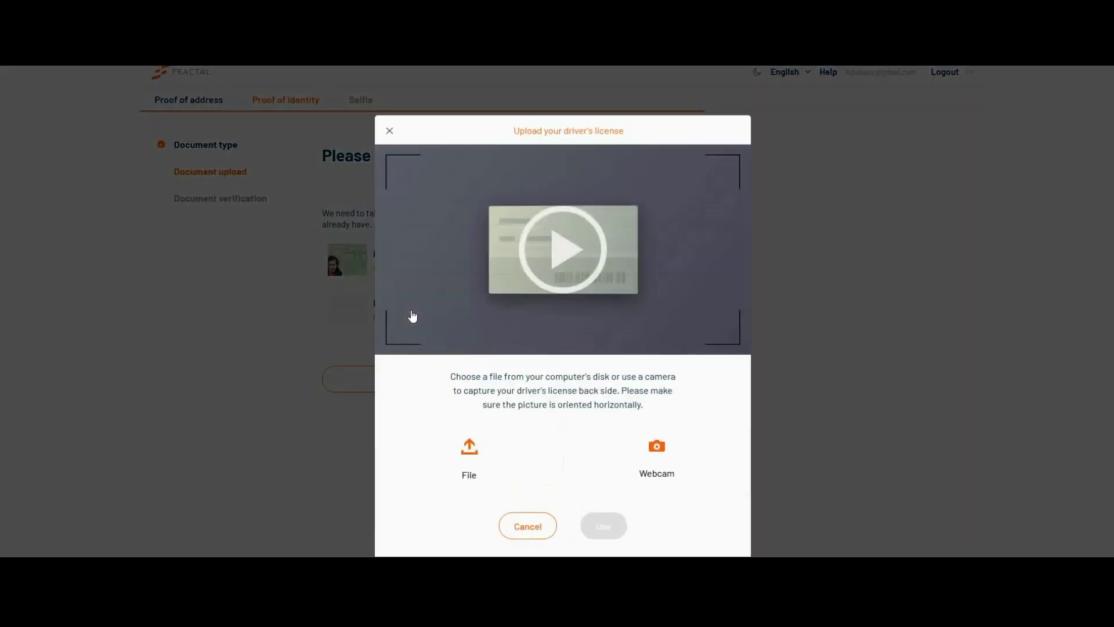
click(468, 463)
double_click(168, 110)
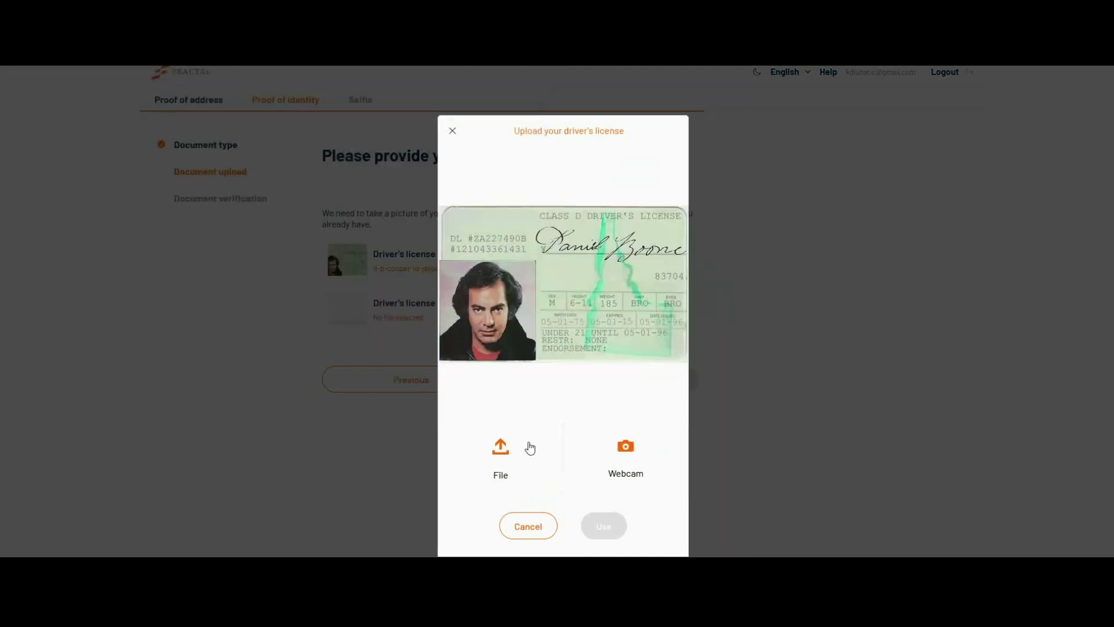
click(603, 526)
scroll(731, 271, down, 1)
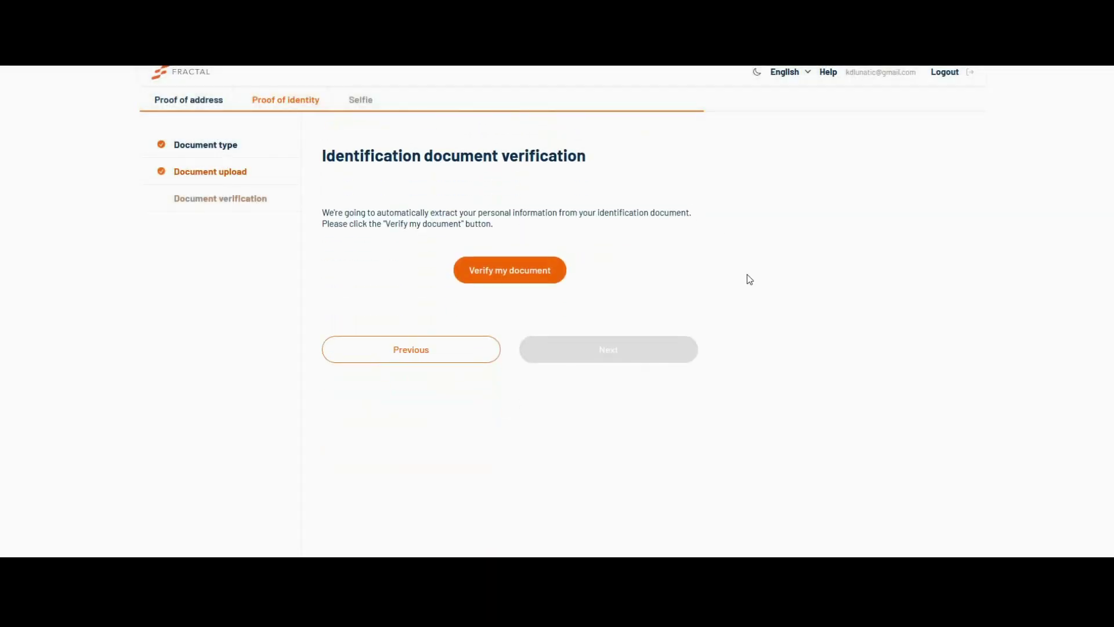
click(533, 270)
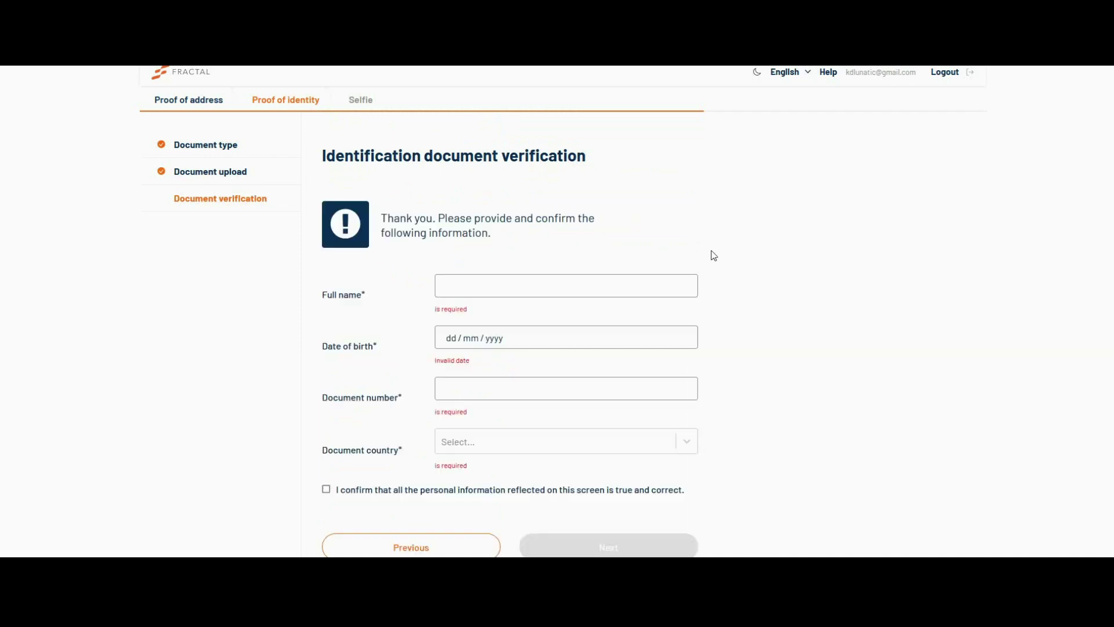
click(510, 285)
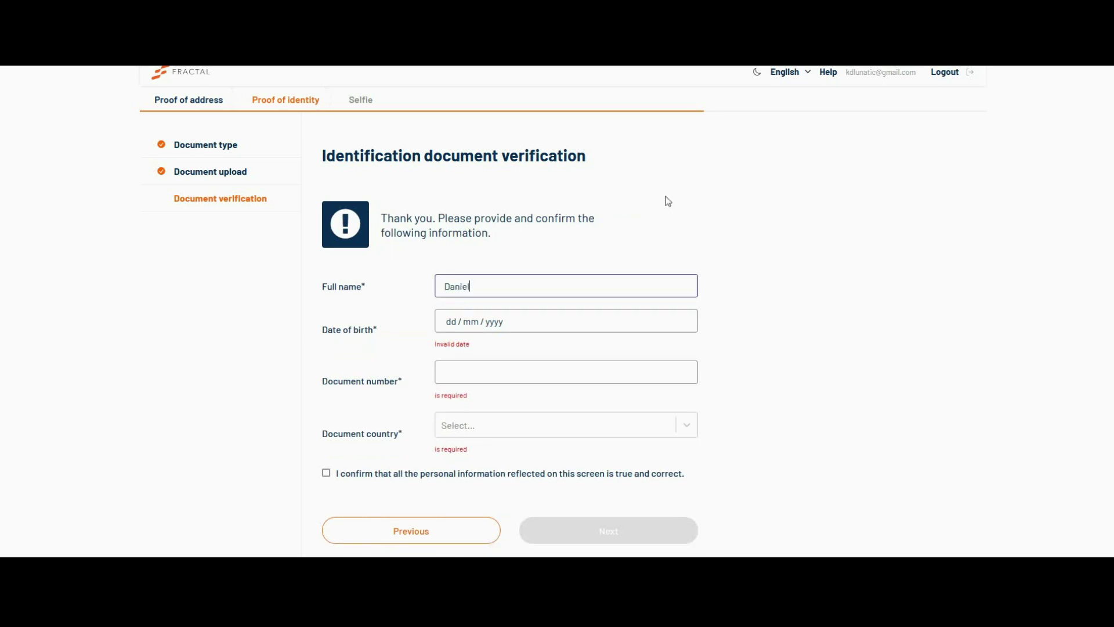
click(491, 323)
click(456, 352)
click(456, 352)
click(456, 352)
click(476, 415)
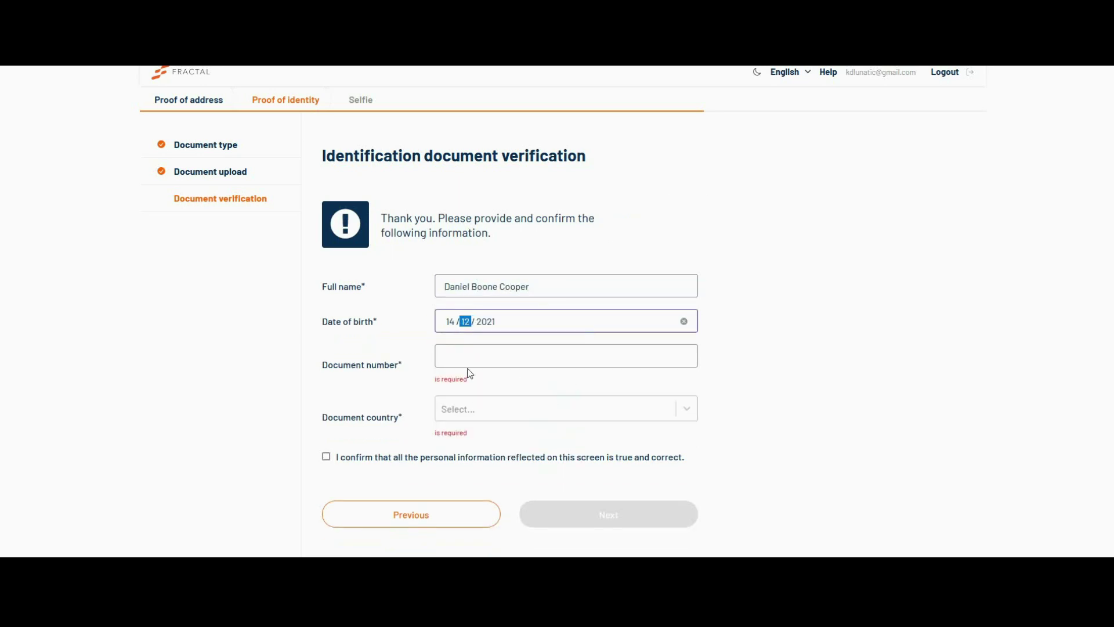
text(202120)
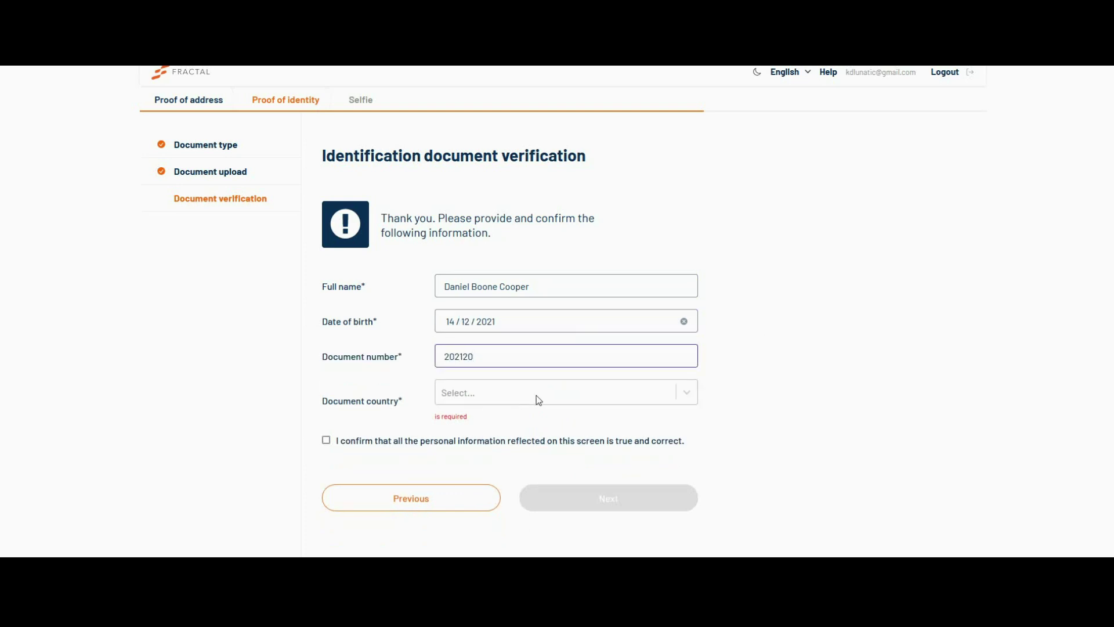
click(535, 396)
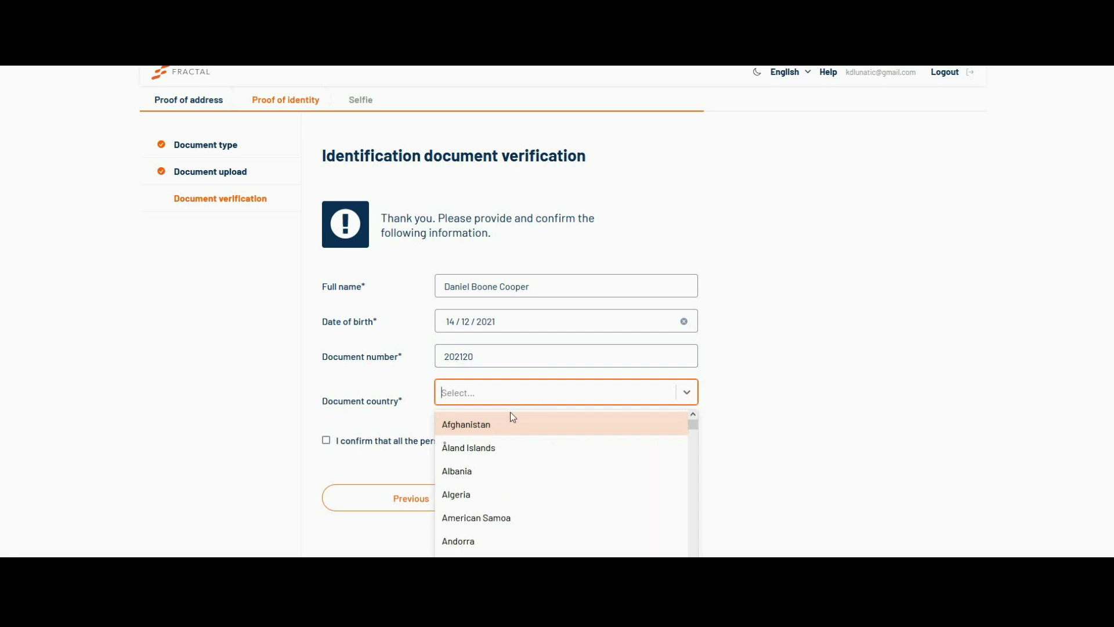
click(470, 430)
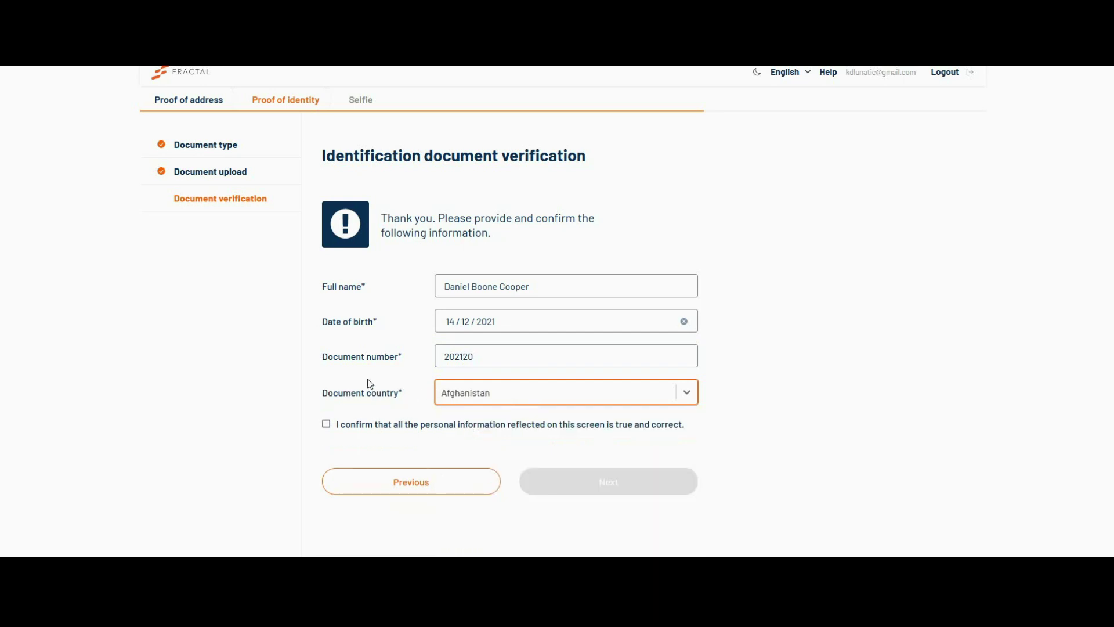
click(326, 424)
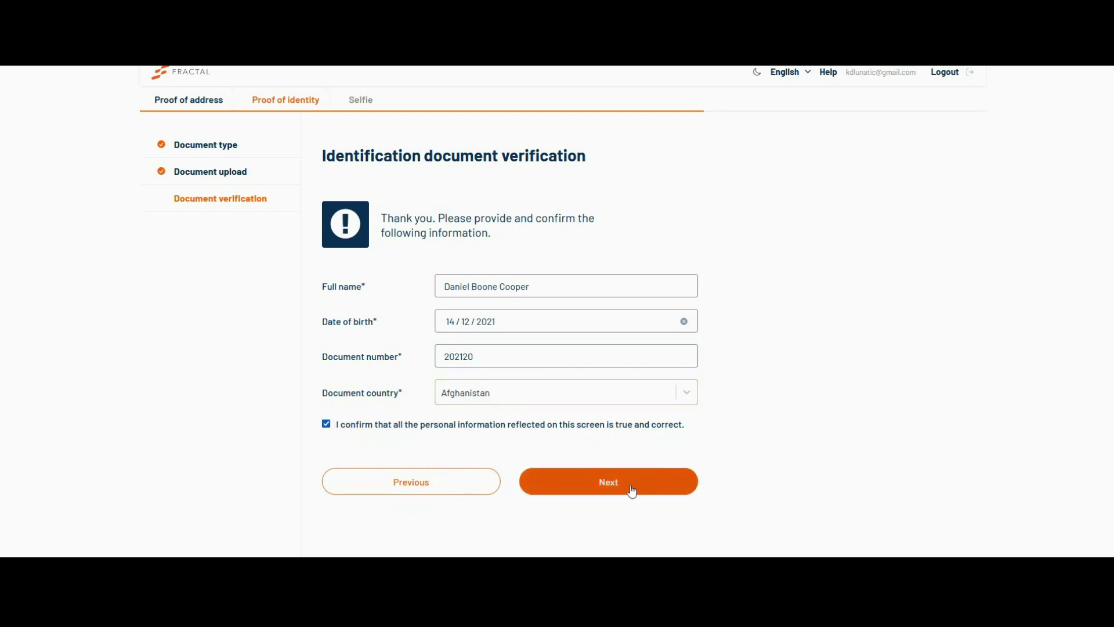
Submit the identity form to advance Fractal ID verification to the Selfie step
click(633, 490)
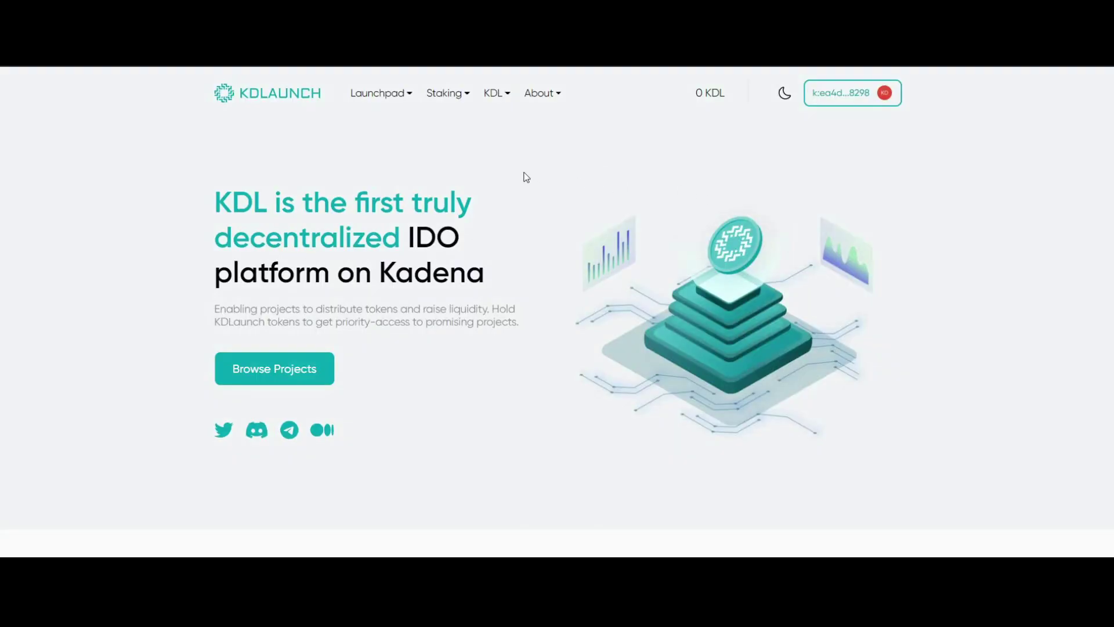
Open the FAQ page from the About menu and scroll through its questions
click(539, 93)
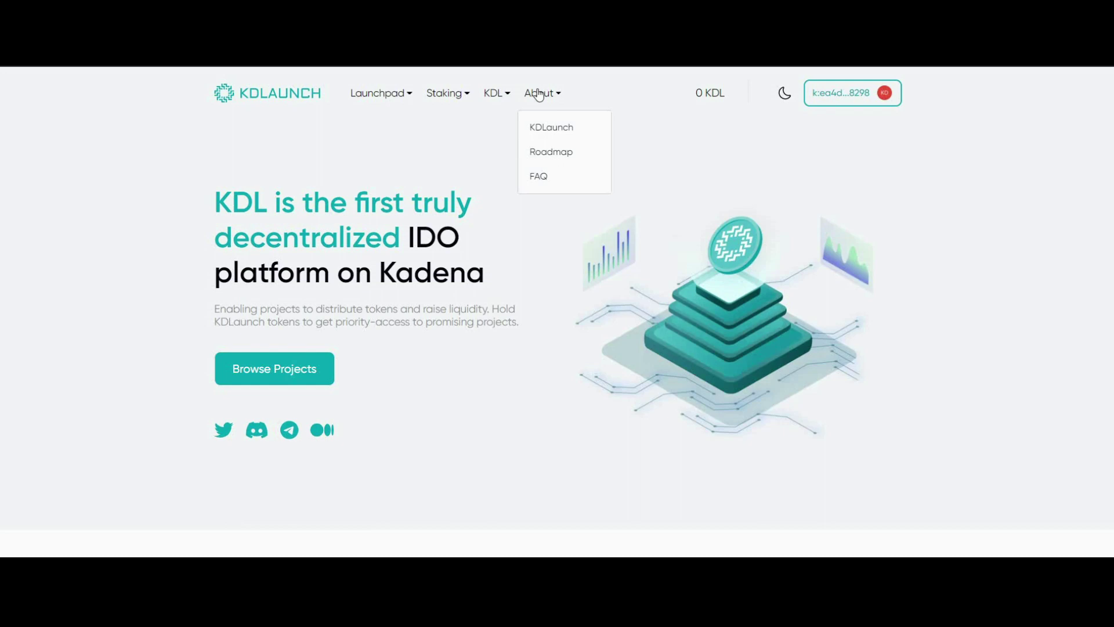
click(538, 175)
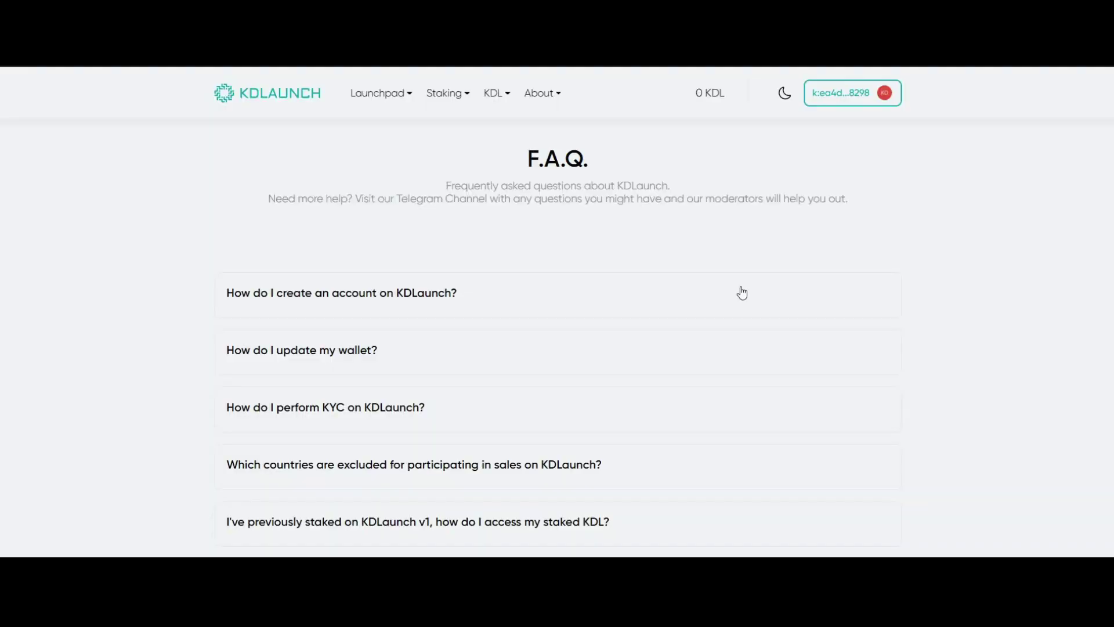
scroll(384, 413, down, 2)
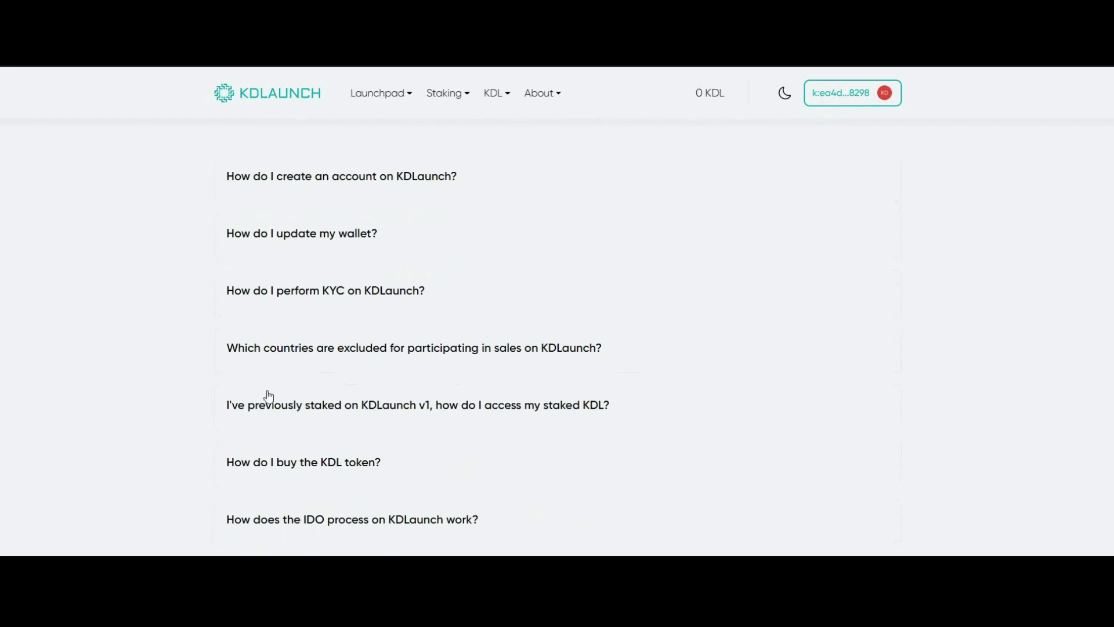
scroll(413, 460, down, 2)
scroll(722, 384, up, 4)
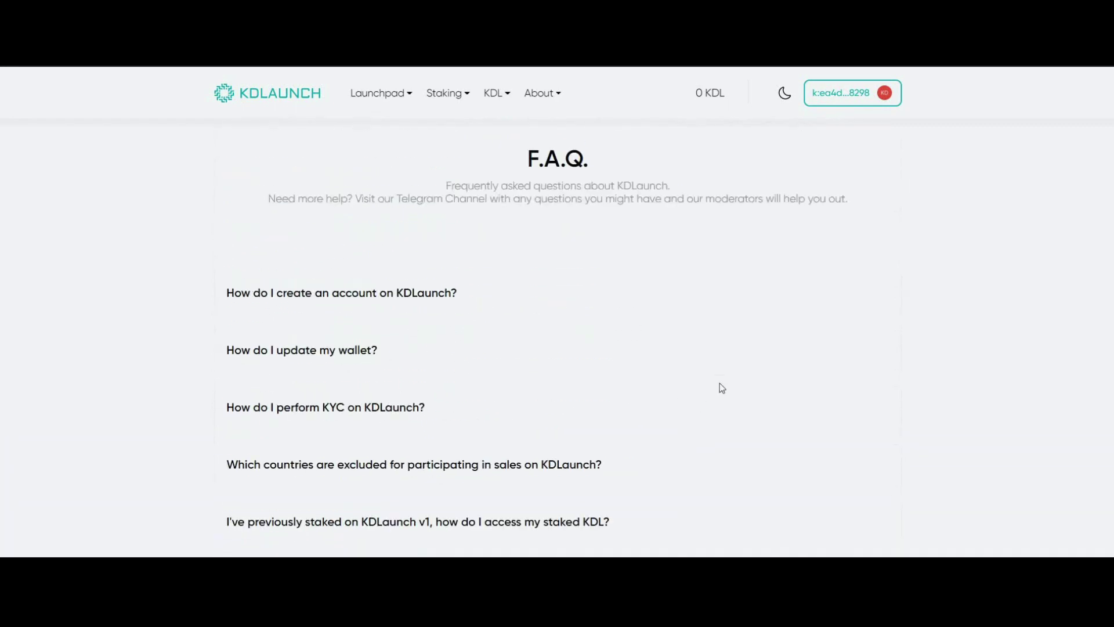
Open the About KDLaunch page and scroll down to 'What is an IDO?'
click(540, 94)
click(543, 128)
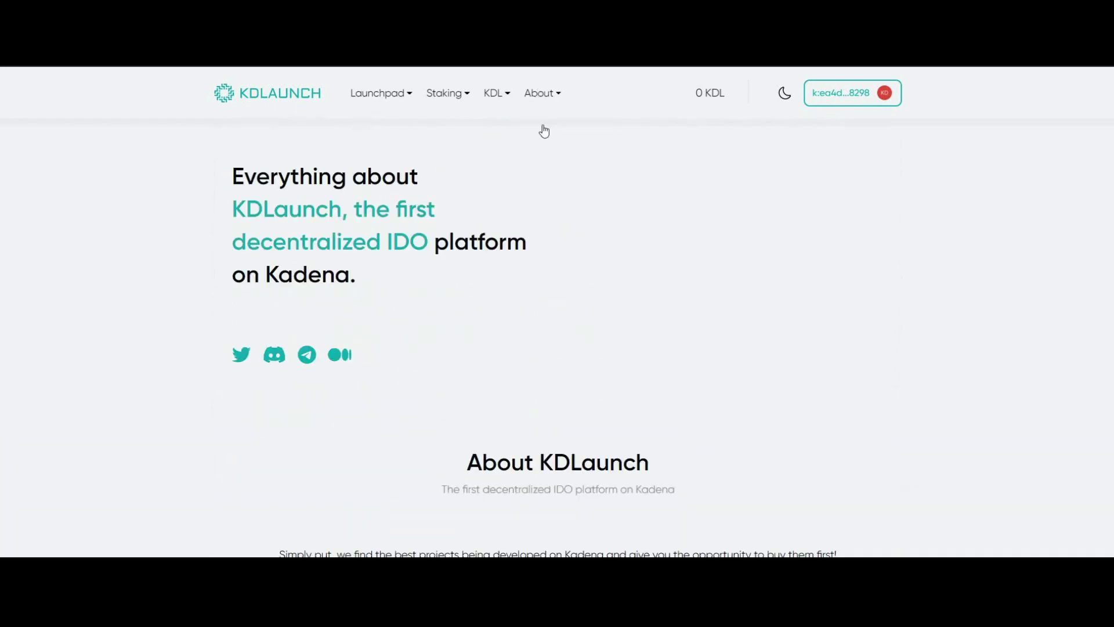
scroll(842, 256, down, 1)
scroll(842, 256, down, 4)
scroll(847, 256, down, 3)
scroll(851, 256, down, 6)
scroll(851, 256, down, 2)
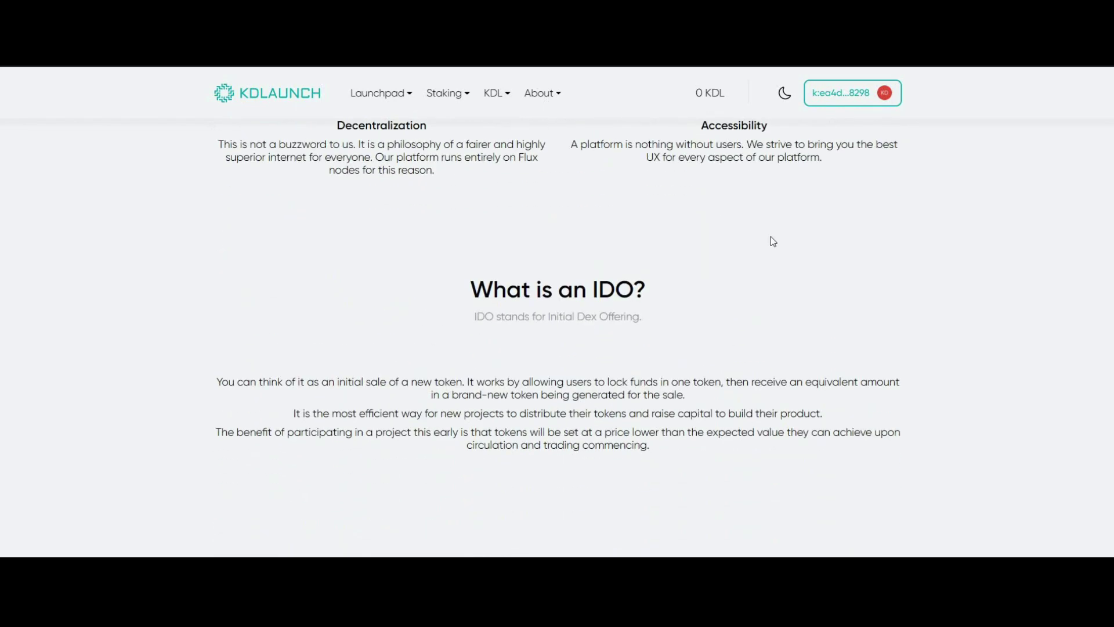